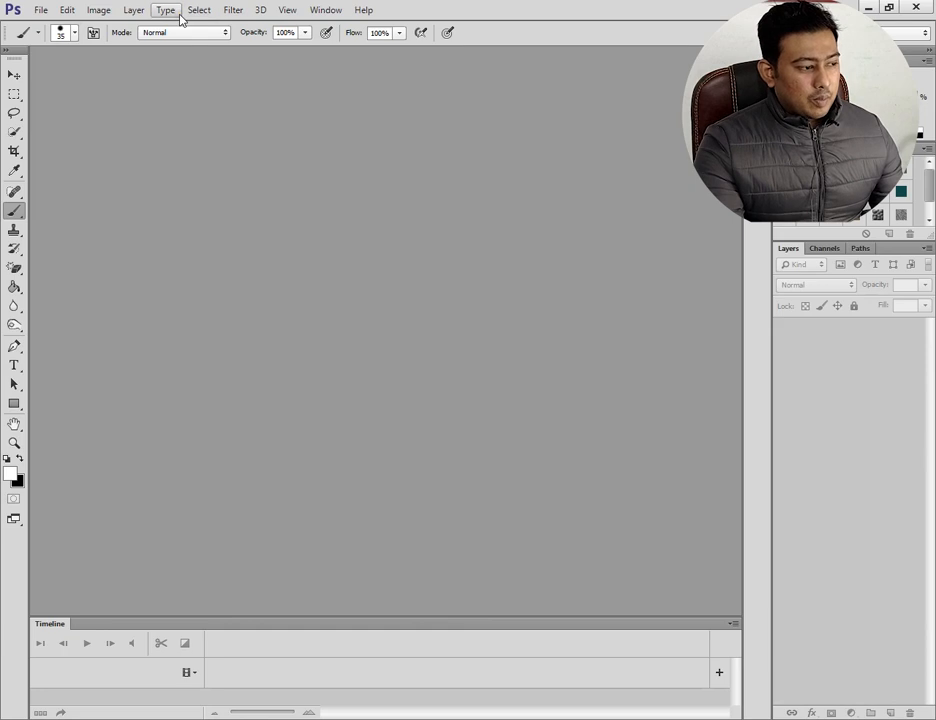
- Open the pepper image from the Pictures folder
{"action": "left_click", "coordinate": [40, 12]}
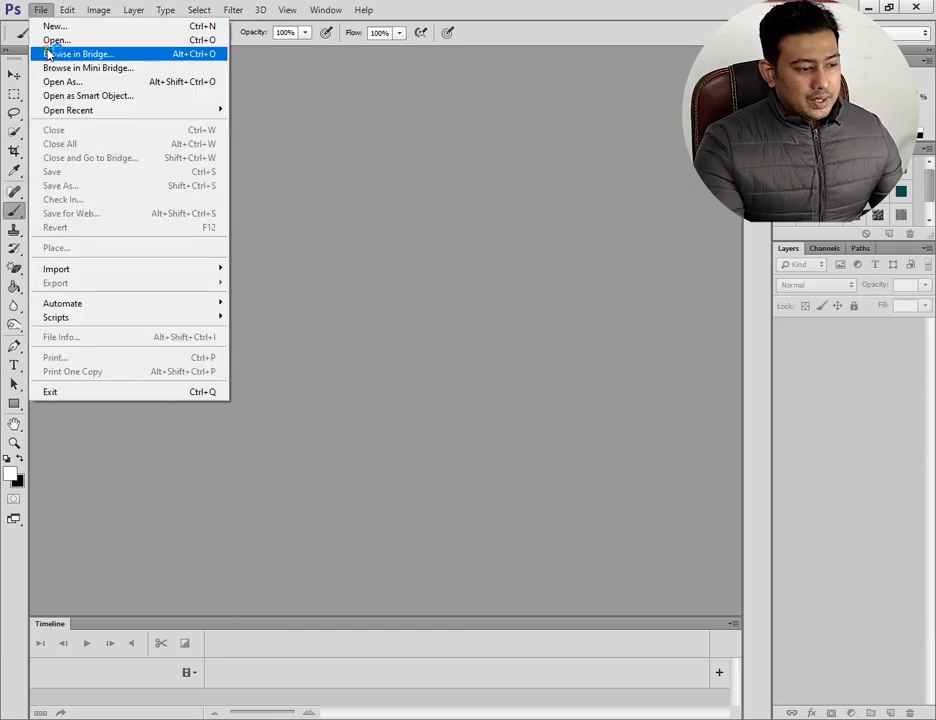
{"action": "left_click", "coordinate": [52, 40]}
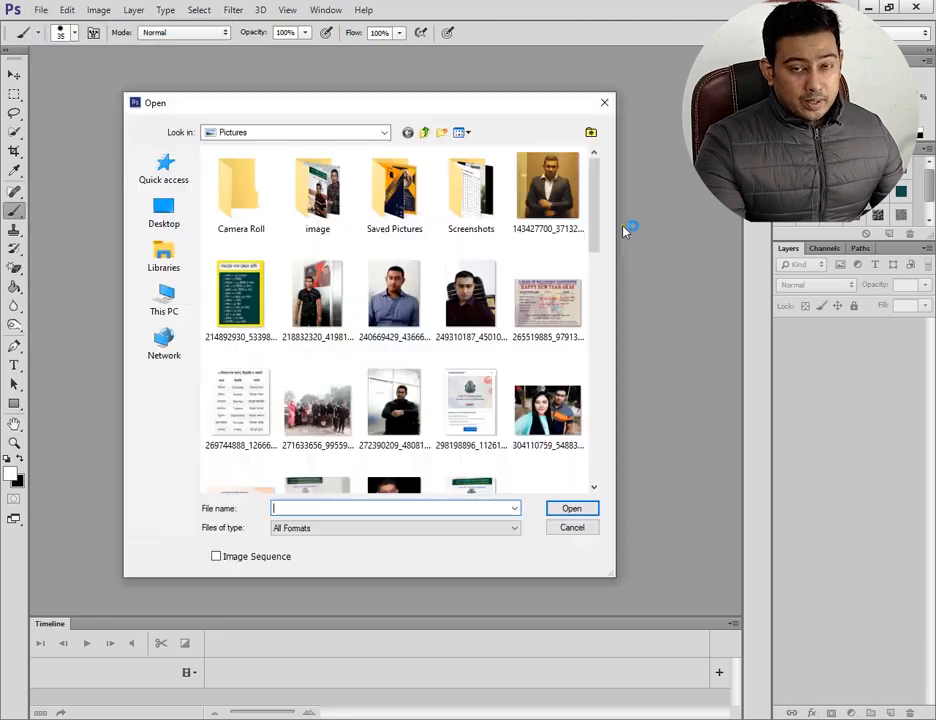
{"action": "left_click_drag", "start_coordinate": [598, 207], "coordinate": [608, 456]}
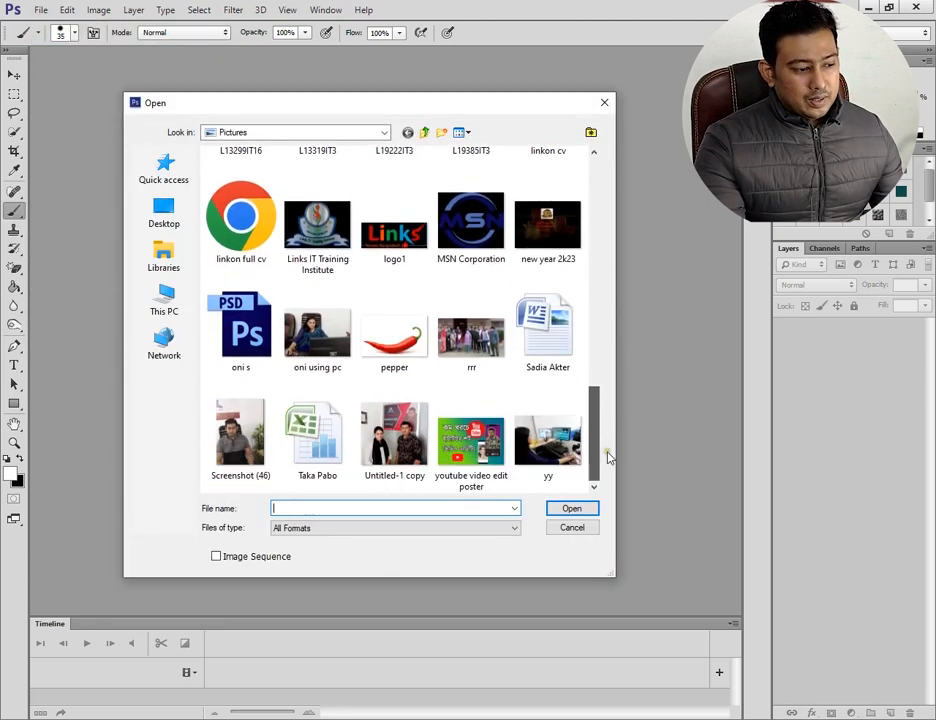
{"action": "left_click", "coordinate": [380, 340]}
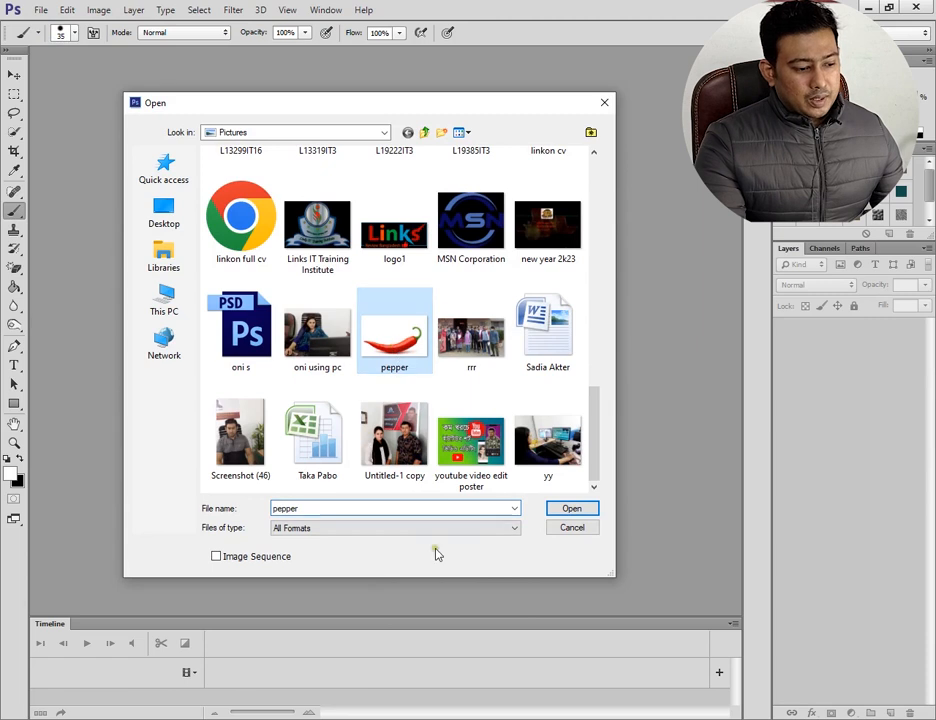
{"action": "left_click", "coordinate": [560, 511]}
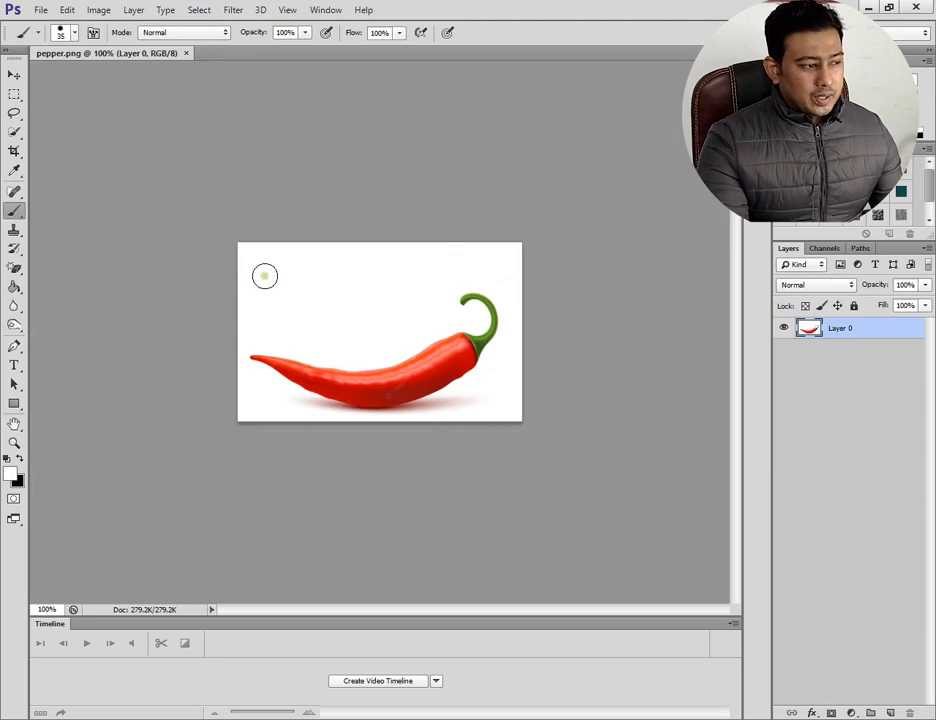
- Set the image resolution to 130 pixels/inch, keeping resampling and constrained proportions on
{"action": "left_click", "coordinate": [96, 11]}
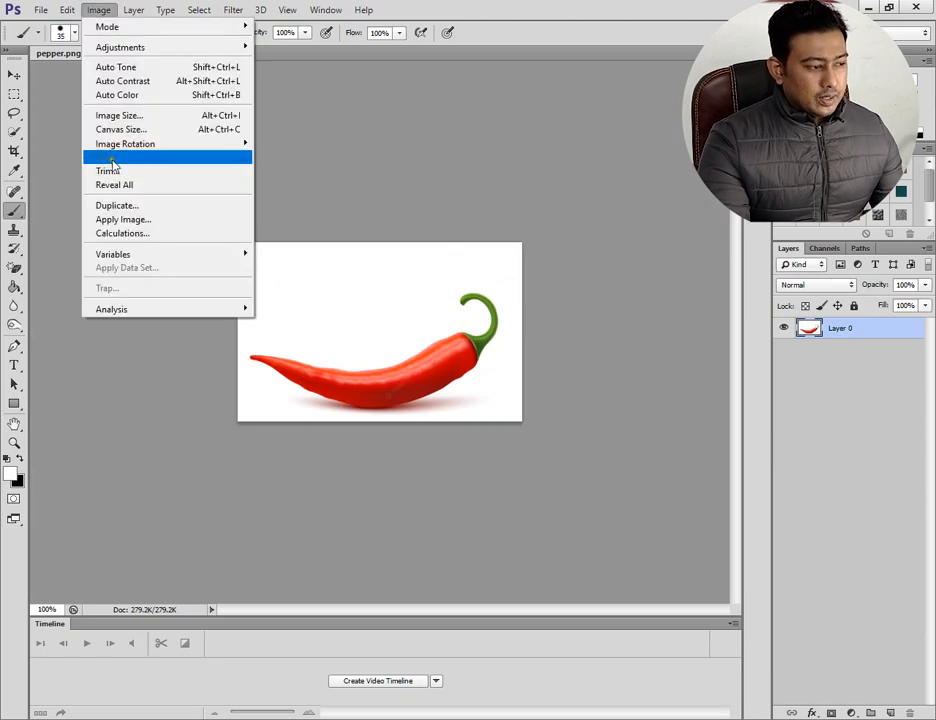
{"action": "left_click", "coordinate": [108, 116]}
{"action": "double_click", "coordinate": [385, 320]}
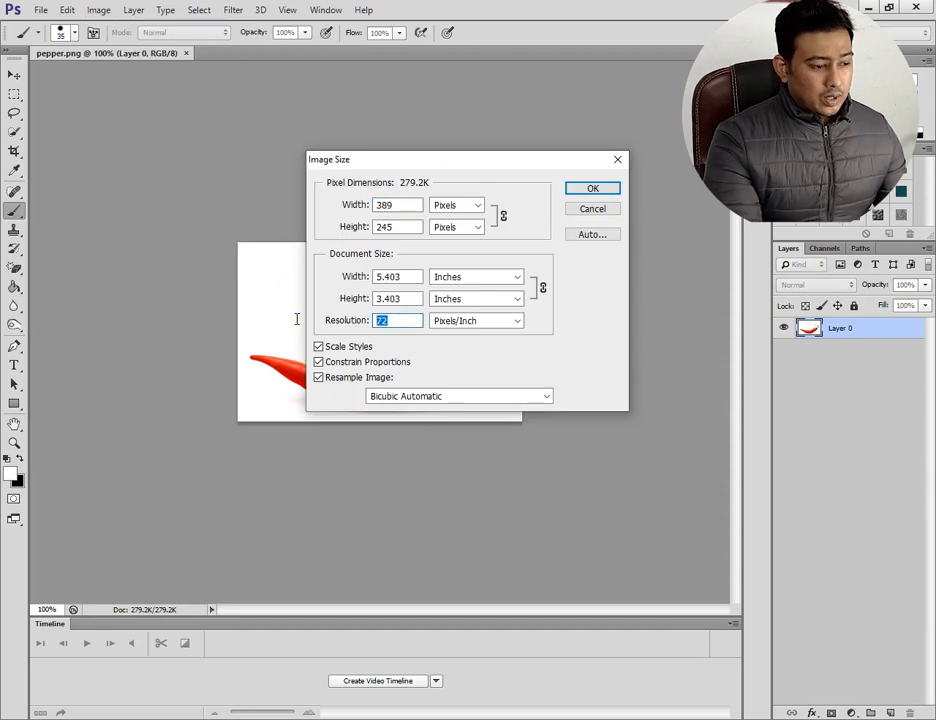
{"action": "type", "text": "130"}
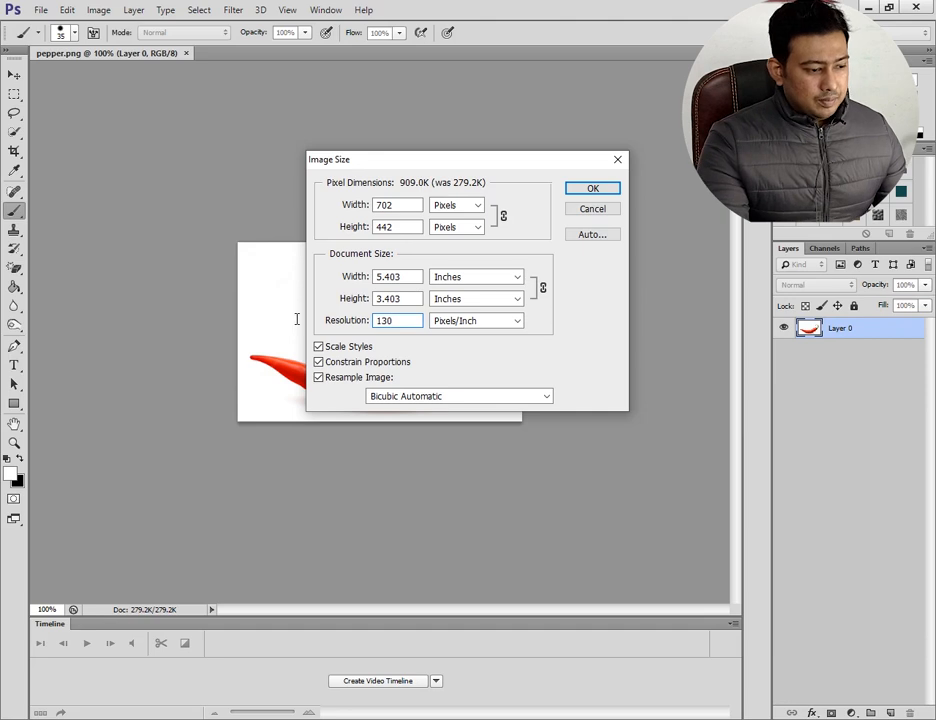
{"action": "key", "text": "Return"}
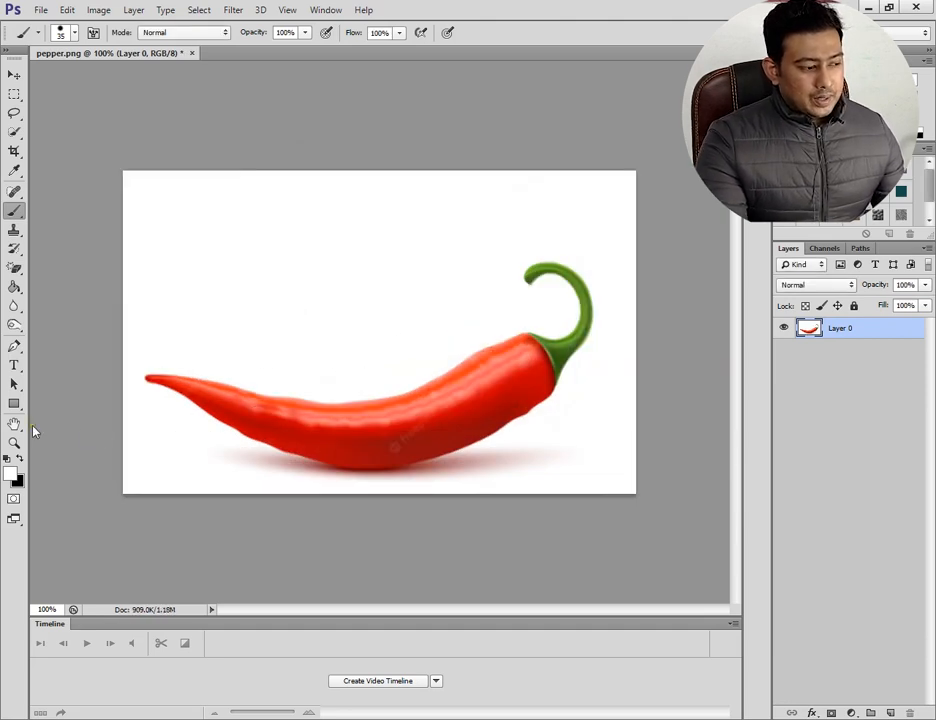
- Add the text "Linkoni" in black (000000) in the white area above the pepper
{"action": "left_click", "coordinate": [13, 366]}
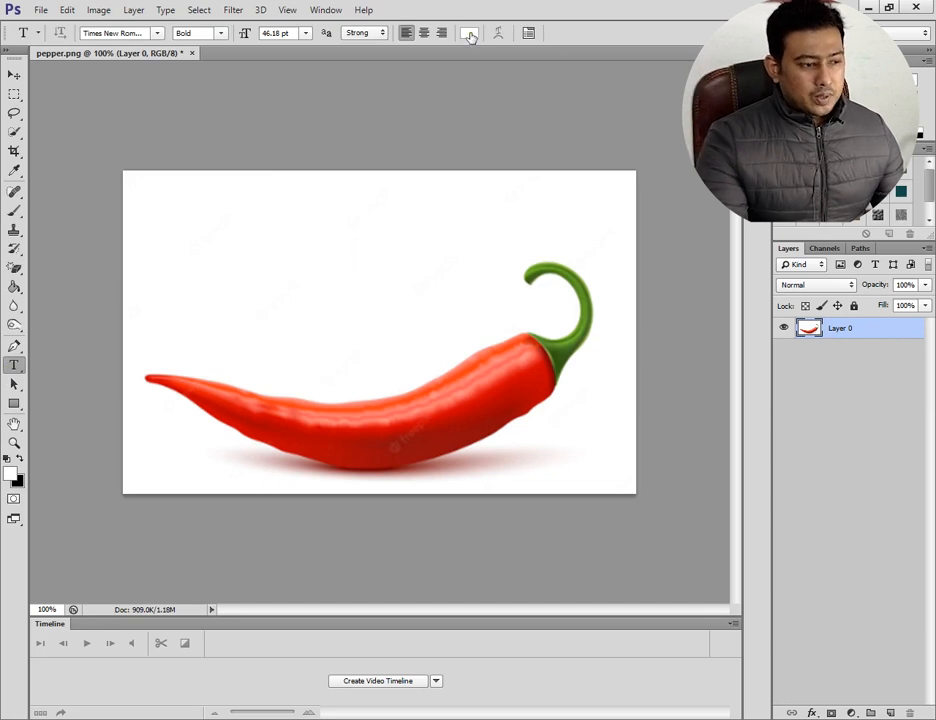
{"action": "left_click", "coordinate": [471, 36]}
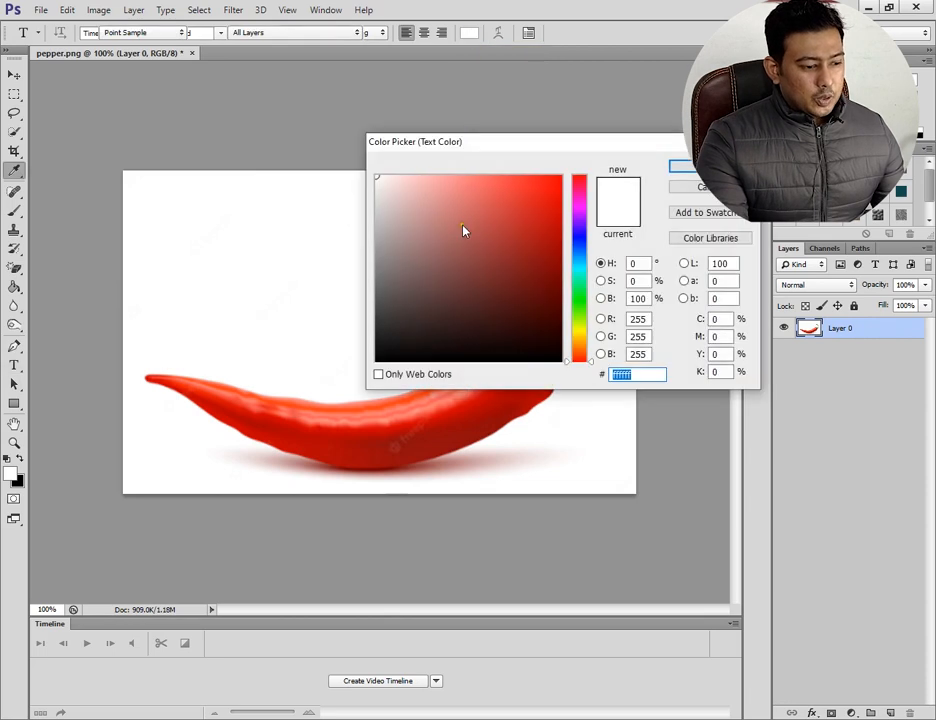
{"action": "left_click", "coordinate": [539, 362]}
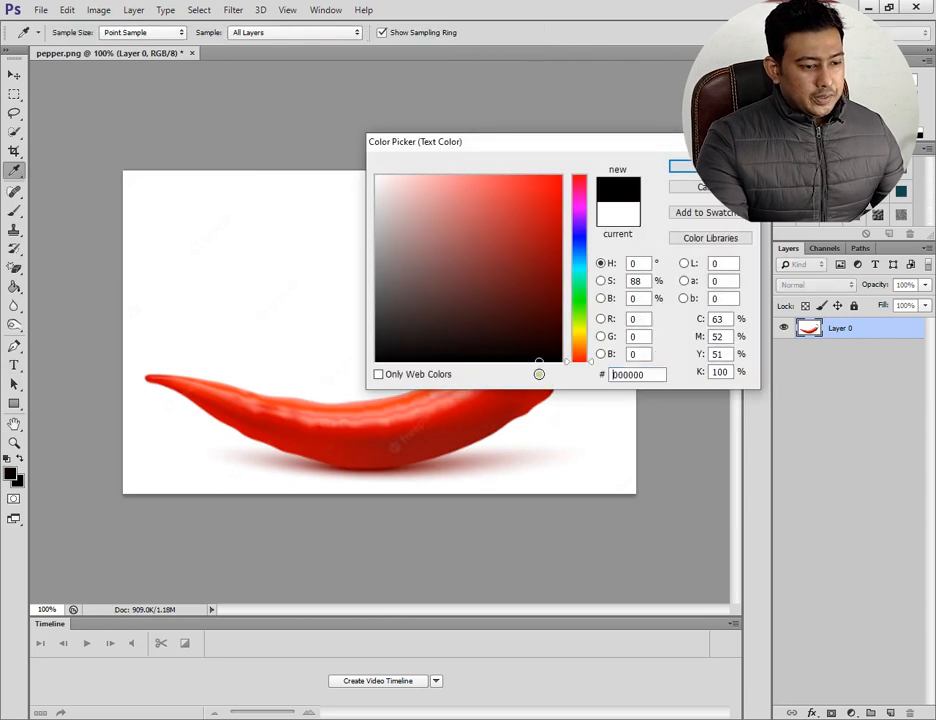
{"action": "left_click", "coordinate": [681, 165]}
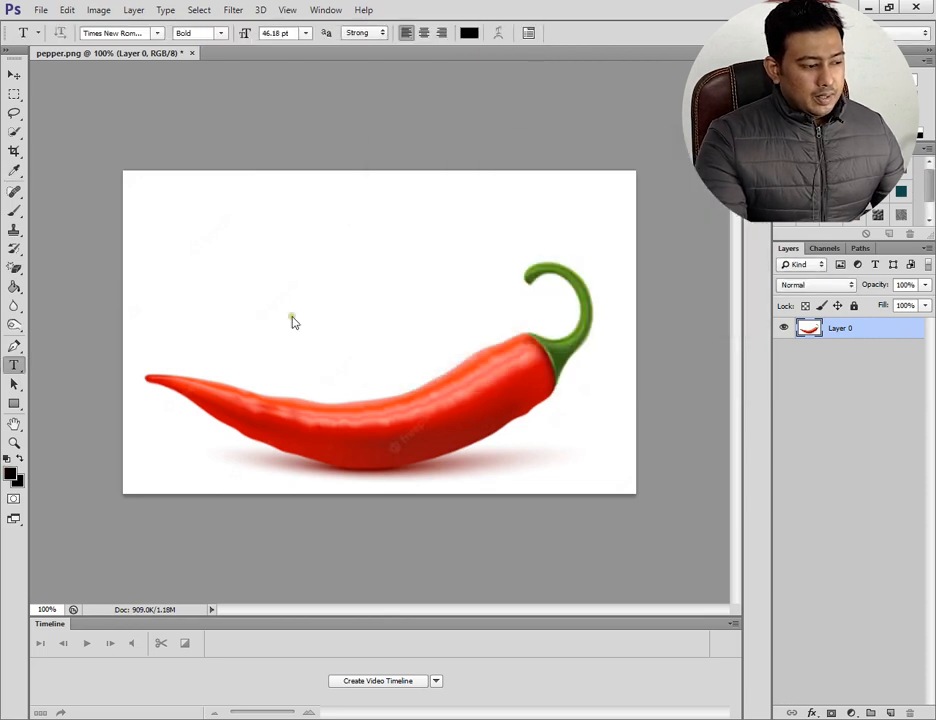
{"action": "left_click", "coordinate": [172, 304]}
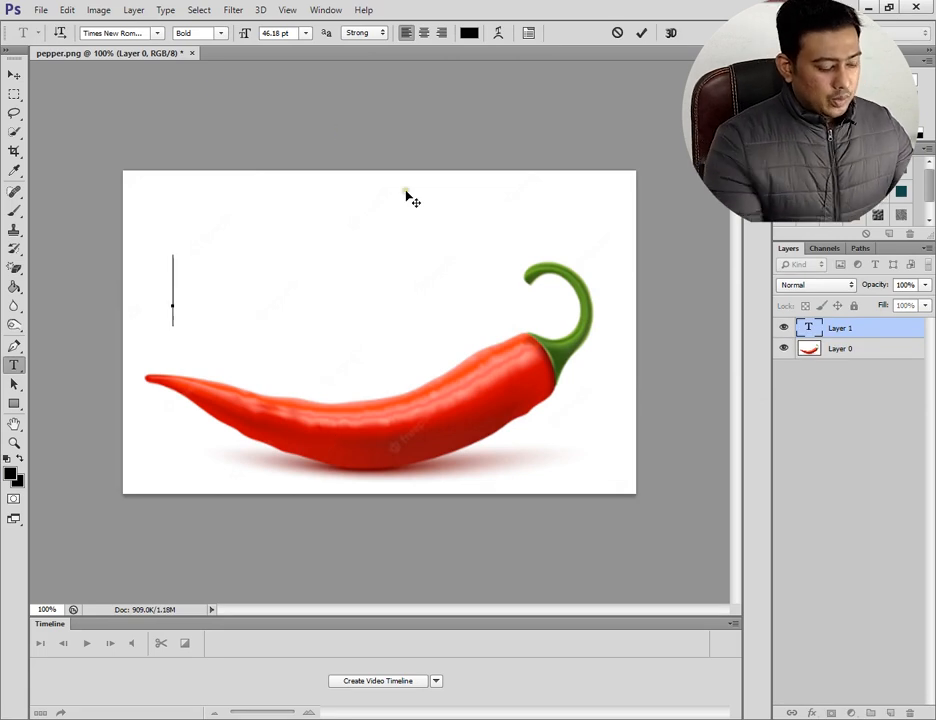
{"action": "type", "text": "Linkoni"}
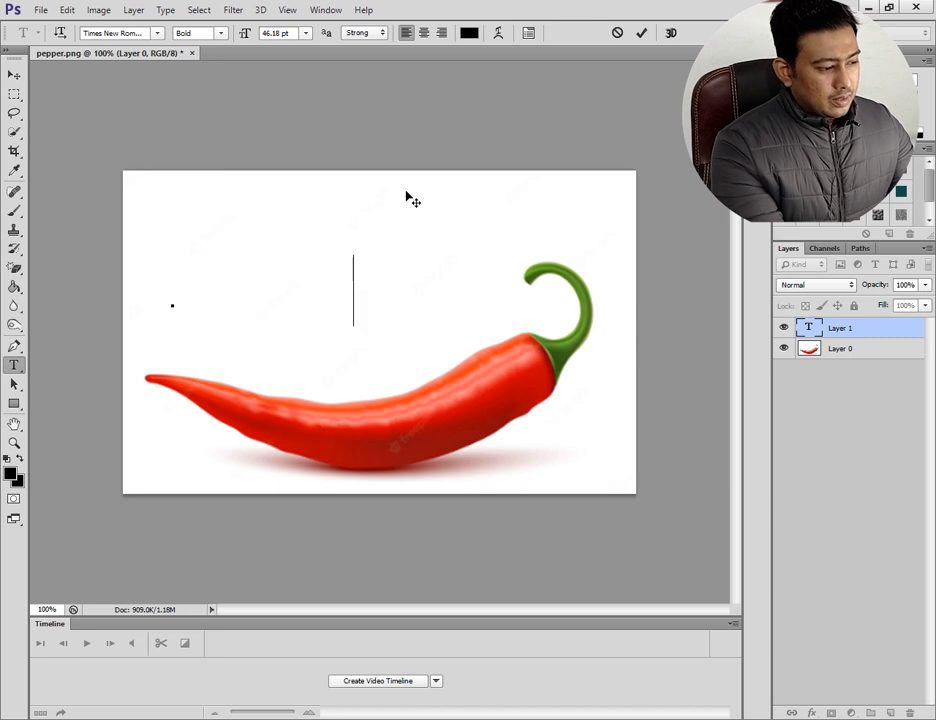
- Move the text onto the middle of the pepper's body and convert its layer to a shape
{"action": "left_click", "coordinate": [14, 75]}
{"action": "left_click_drag", "start_coordinate": [277, 292], "coordinate": [388, 424]}
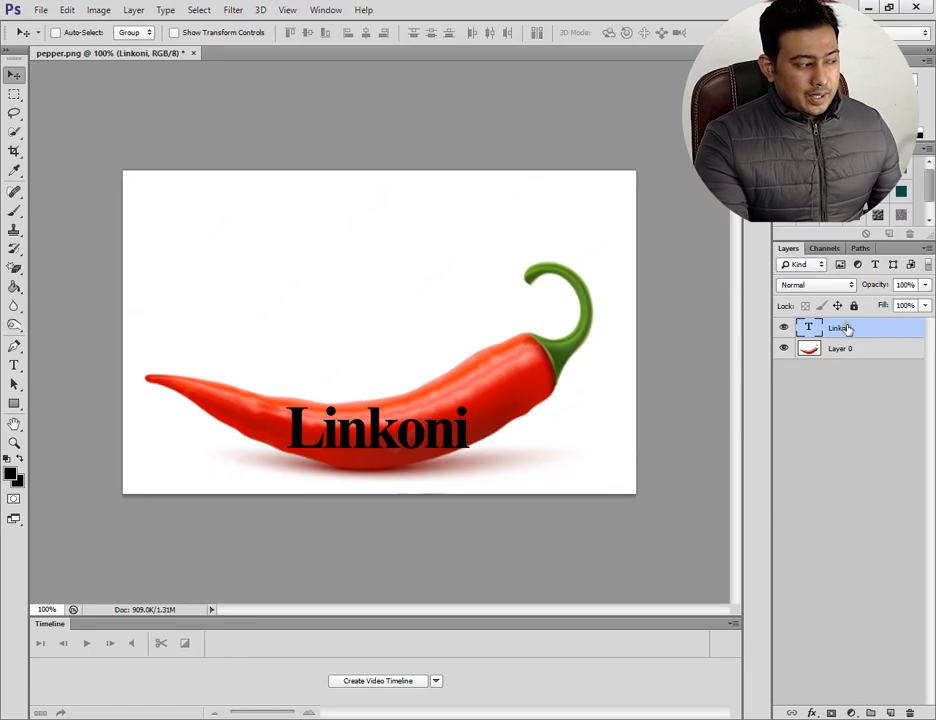
{"action": "right_click", "coordinate": [846, 331]}
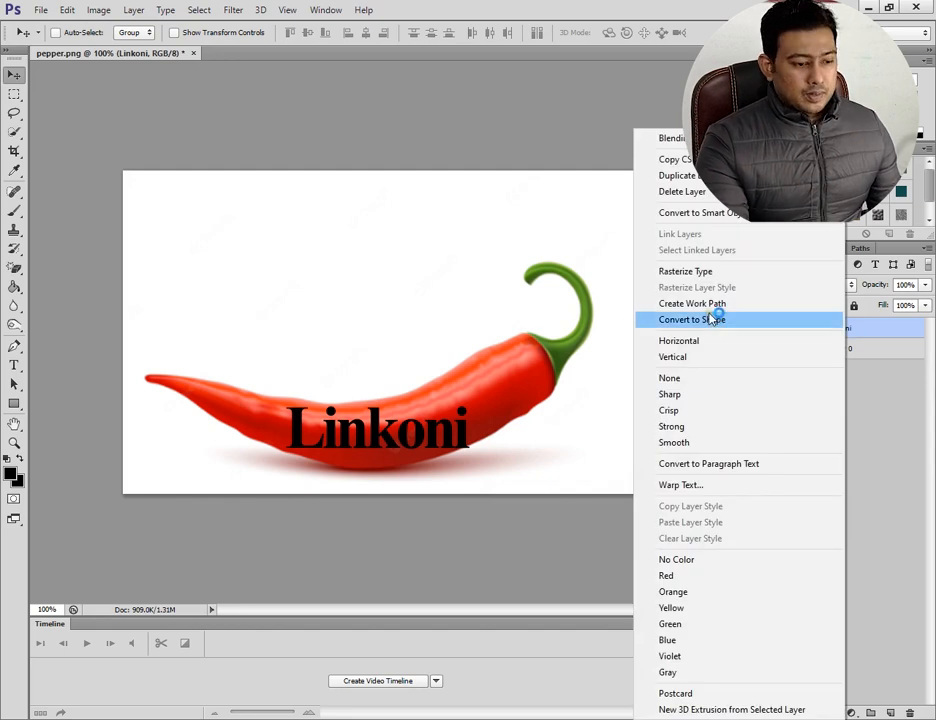
{"action": "left_click", "coordinate": [711, 320]}
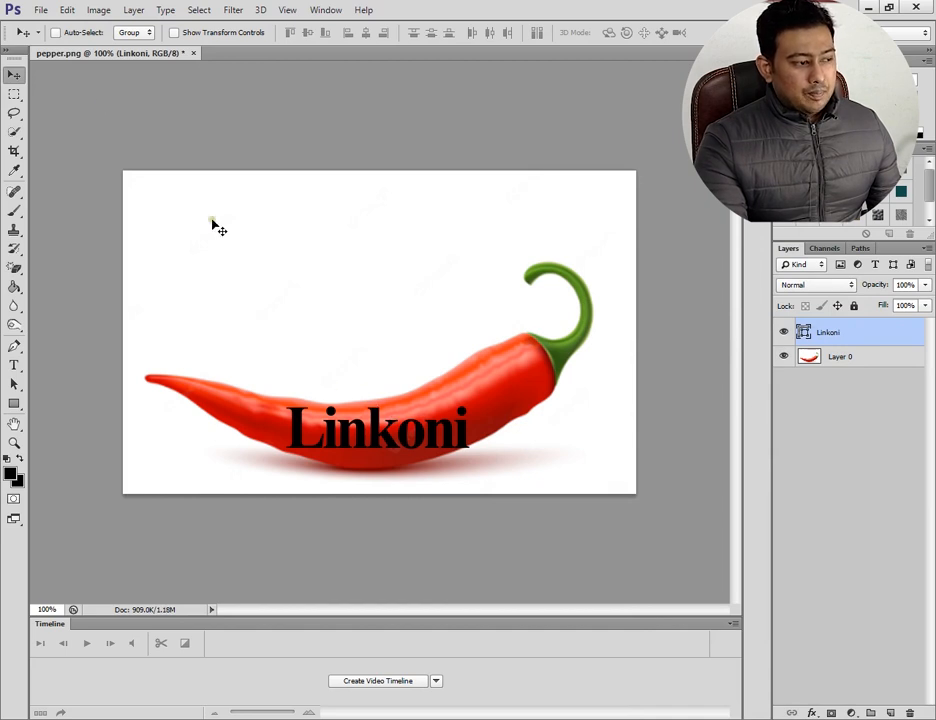
- Warp the text shape so its upper edge and top corners follow the pepper's upper contour
{"action": "left_click", "coordinate": [68, 10]}
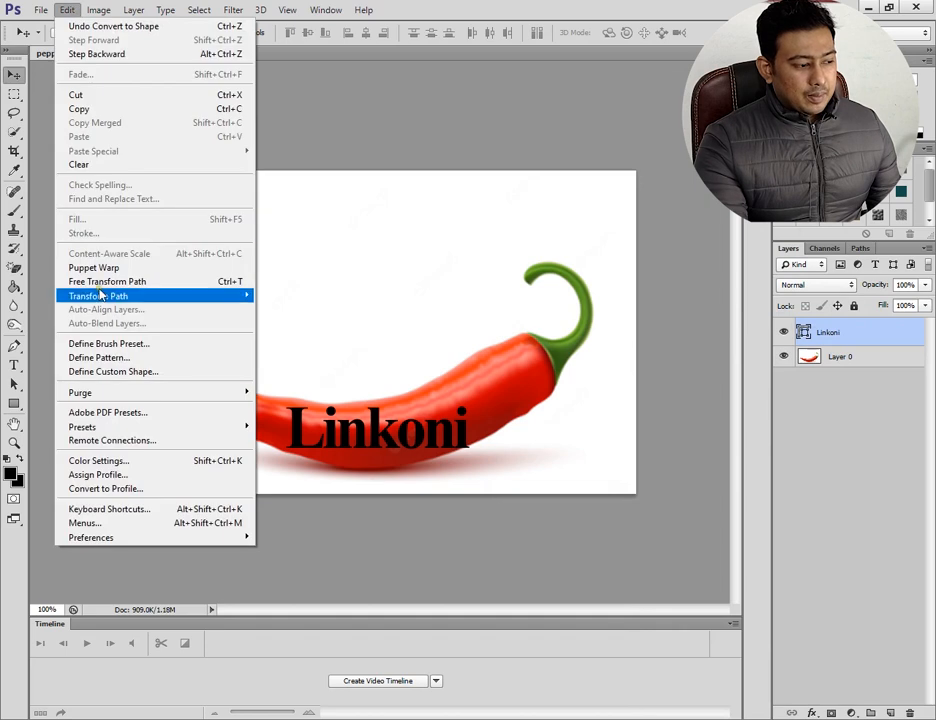
{"action": "mouse_move", "coordinate": [128, 298]}
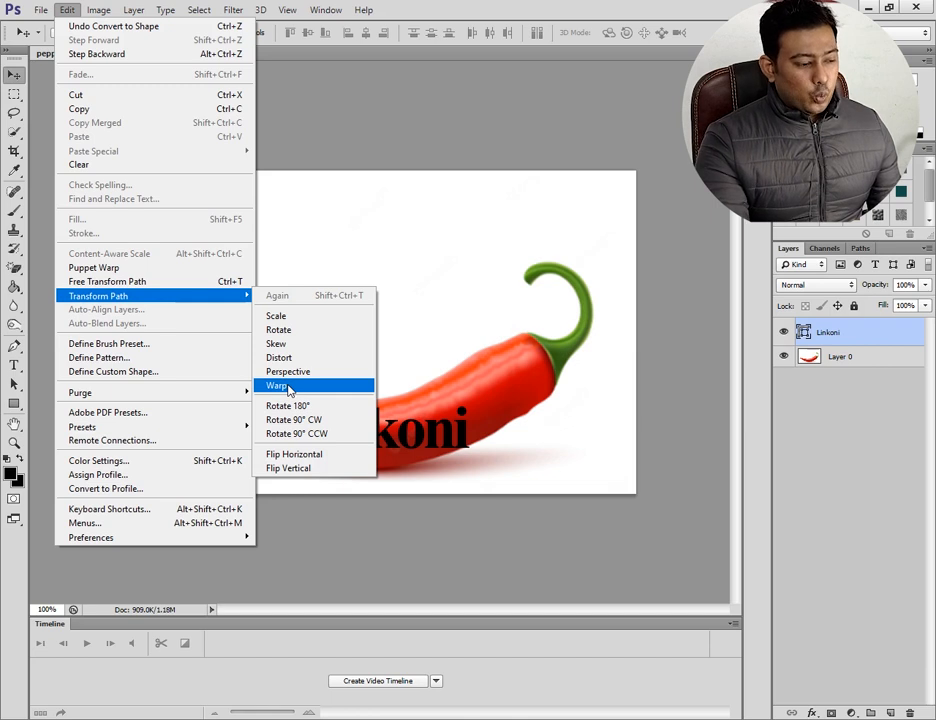
{"action": "left_click", "coordinate": [288, 388]}
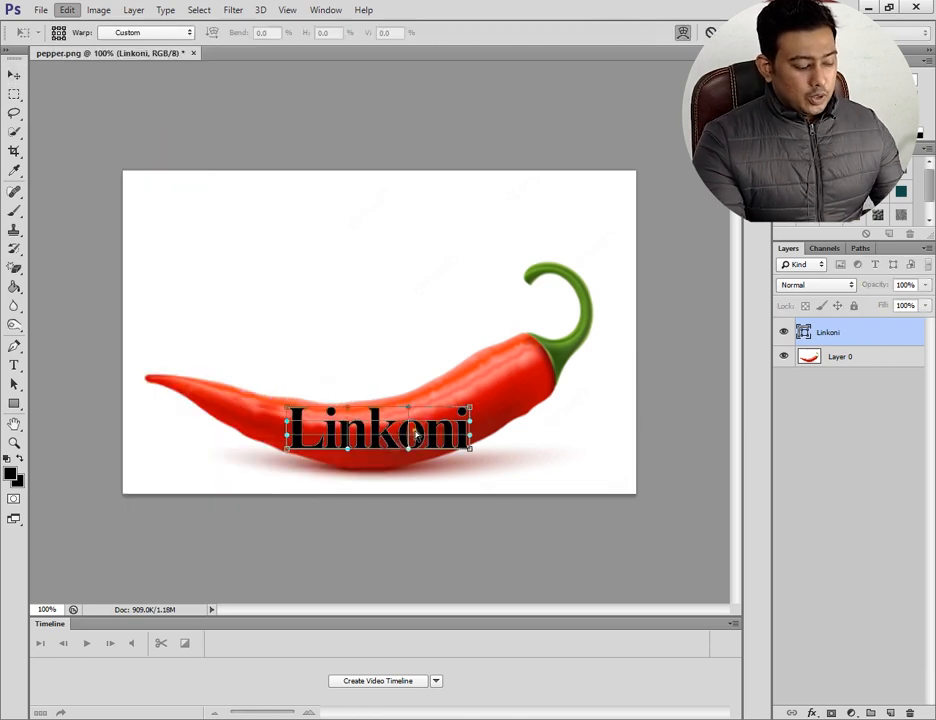
{"action": "scroll", "coordinate": [300, 455], "scroll_direction": "up", "scroll_amount": 5}
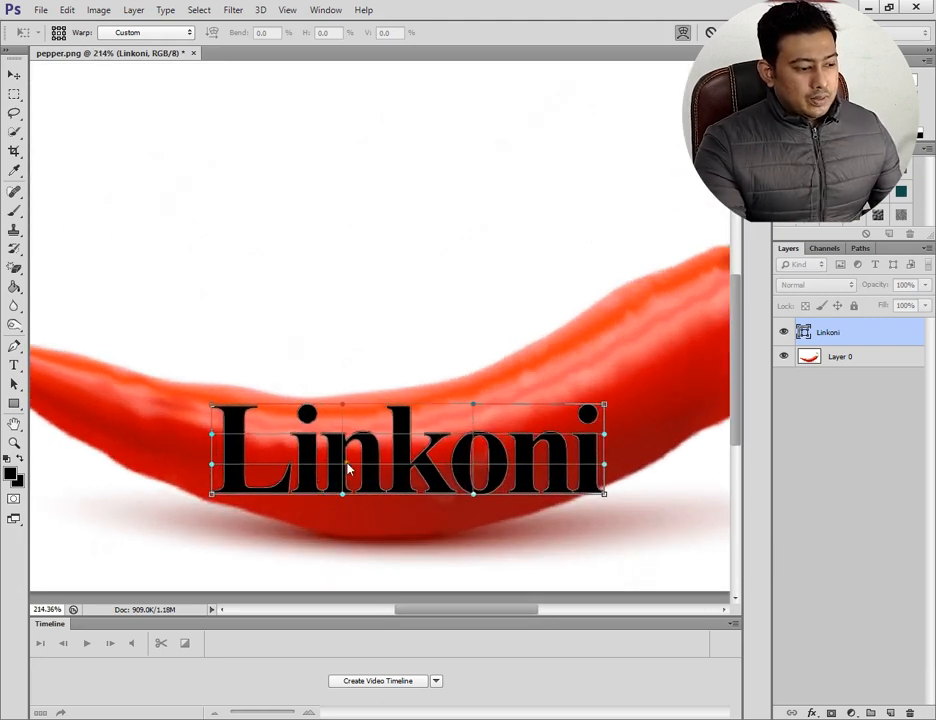
{"action": "left_click_drag", "start_coordinate": [345, 408], "coordinate": [350, 397]}
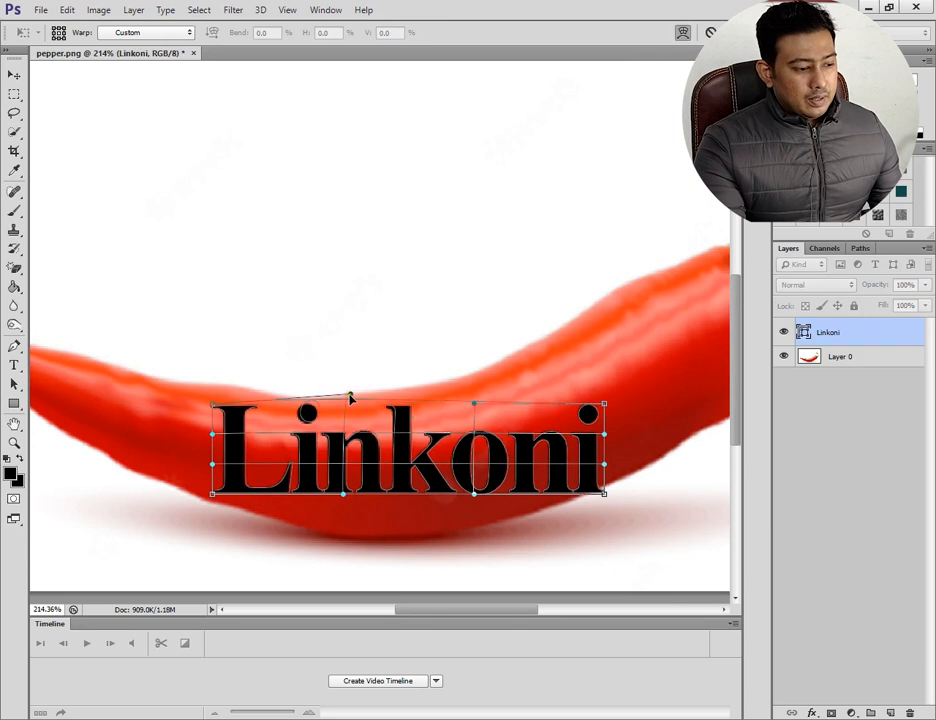
{"action": "left_click_drag", "start_coordinate": [213, 408], "coordinate": [200, 386]}
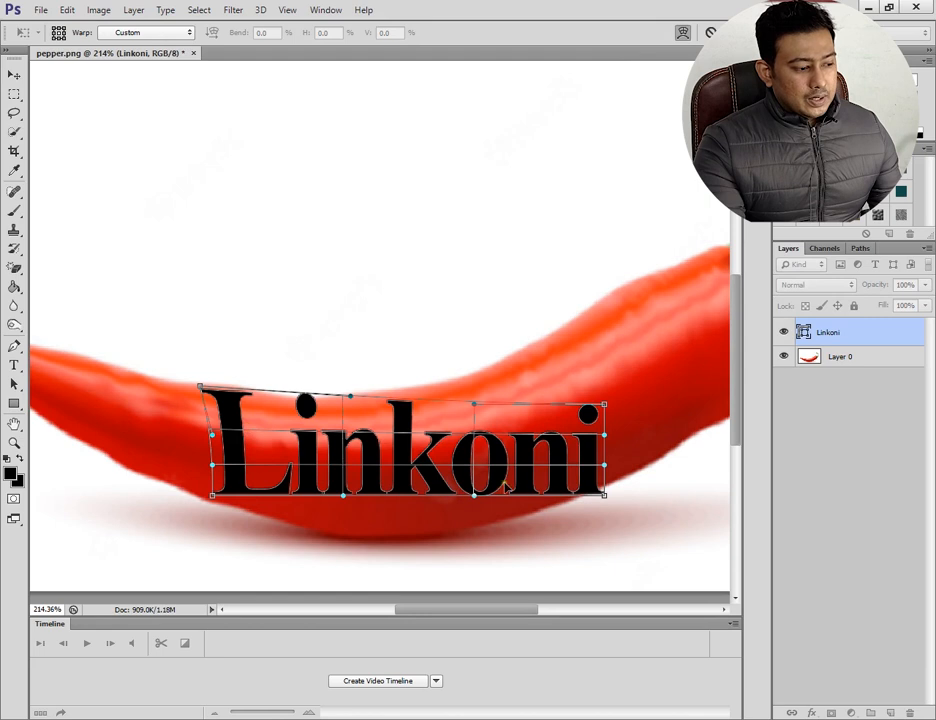
{"action": "left_click_drag", "start_coordinate": [608, 401], "coordinate": [602, 310]}
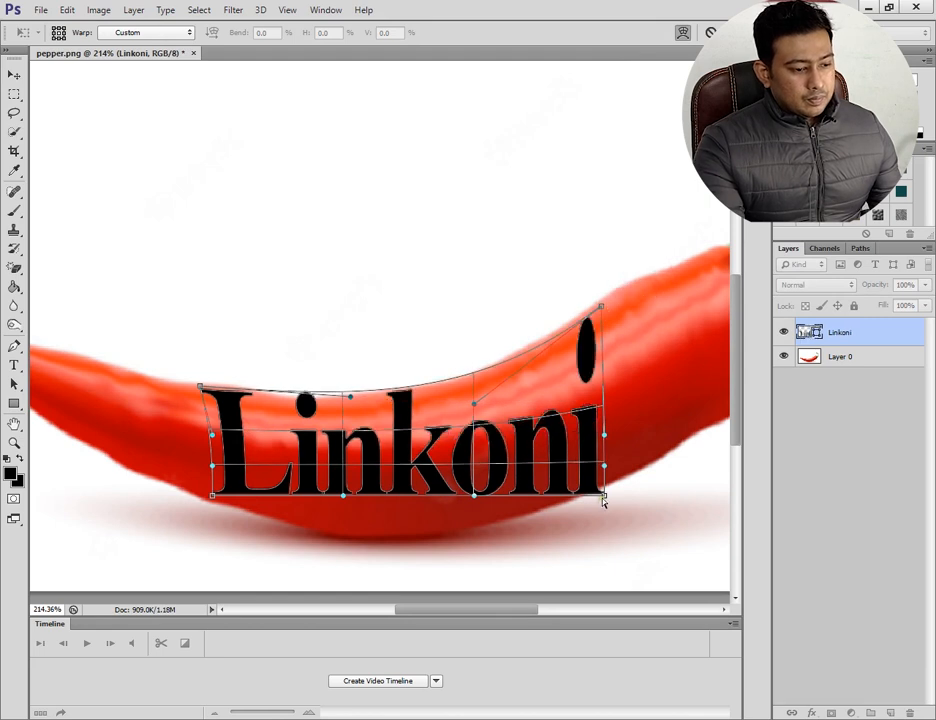
- Bend the warp's lower edge along the pepper's underside, refine the upper curve, and apply the warp
{"action": "left_click_drag", "start_coordinate": [604, 497], "coordinate": [604, 489]}
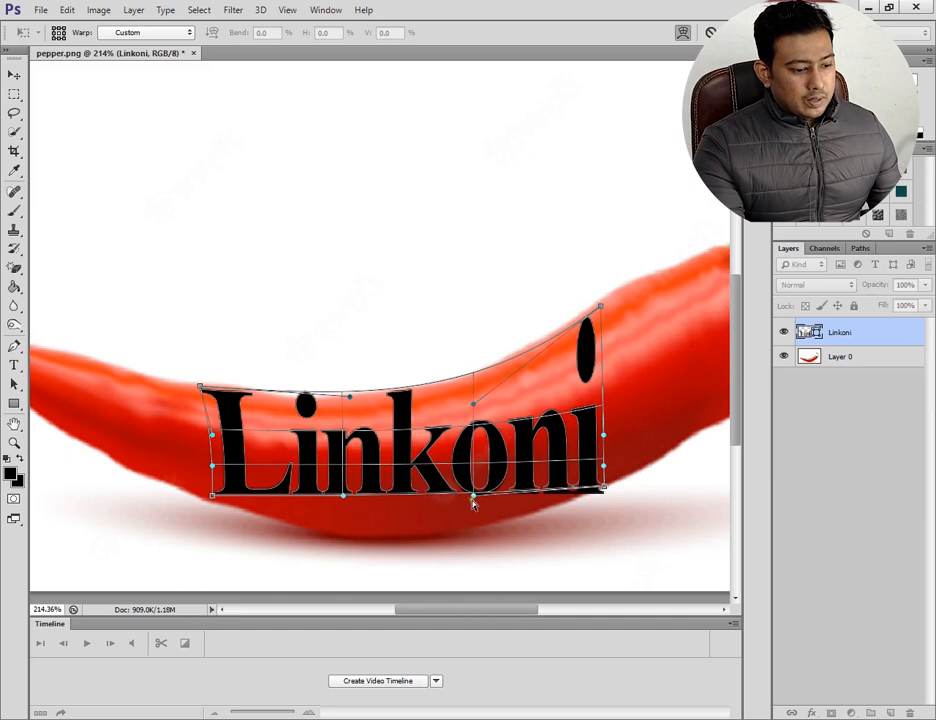
{"action": "left_click_drag", "start_coordinate": [472, 500], "coordinate": [452, 571]}
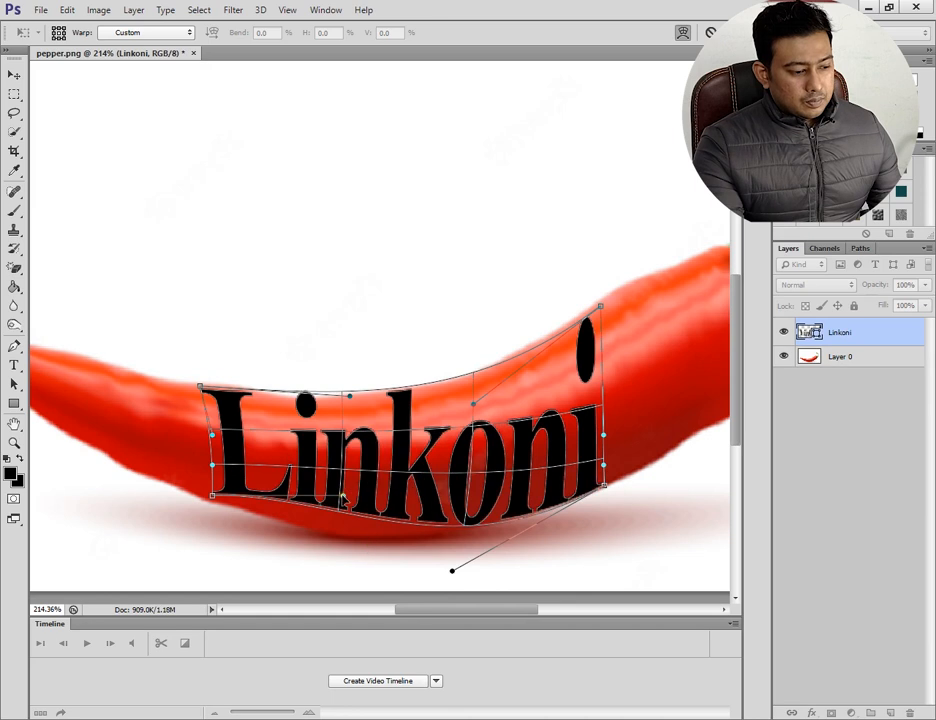
{"action": "left_click_drag", "start_coordinate": [342, 497], "coordinate": [324, 535]}
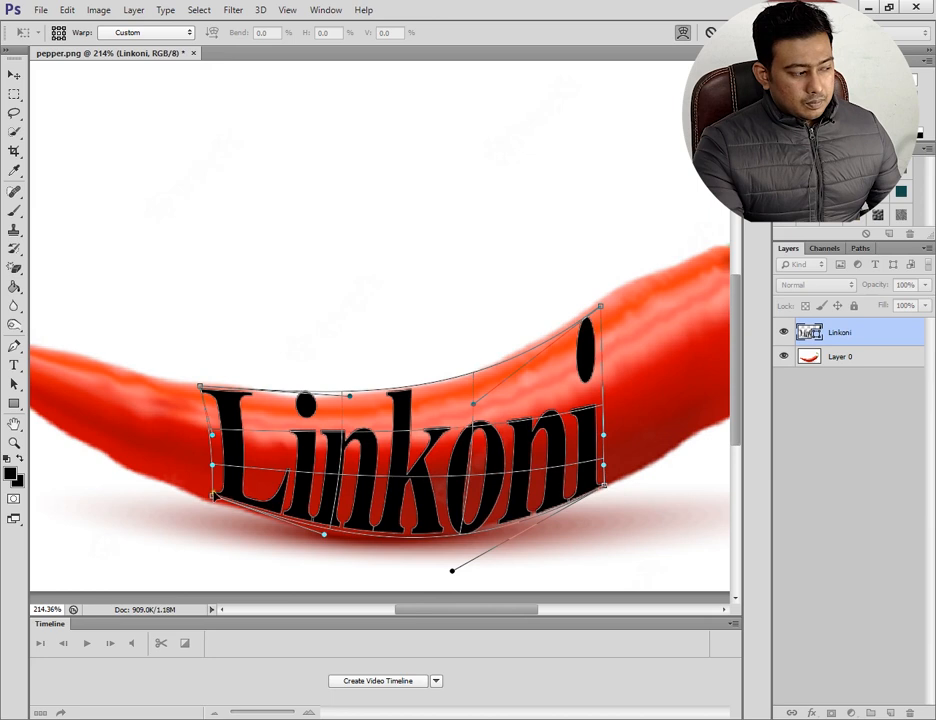
{"action": "left_click", "coordinate": [212, 498]}
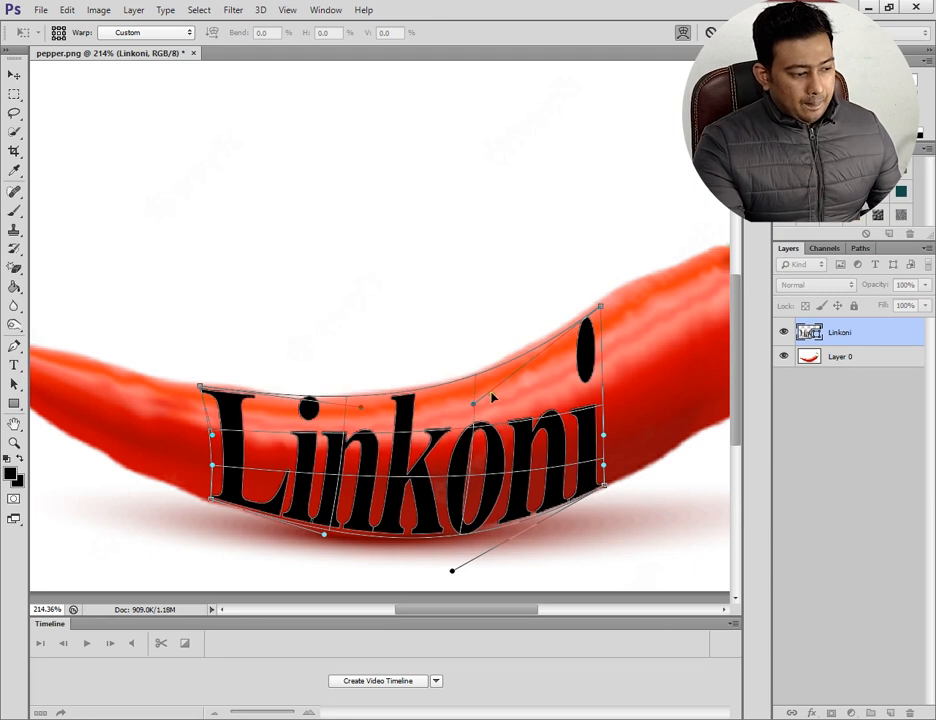
{"action": "mouse_move", "coordinate": [474, 408]}
{"action": "left_mouse_down"}
{"action": "mouse_move", "coordinate": [476, 393]}
{"action": "mouse_move", "coordinate": [496, 385]}
{"action": "mouse_move", "coordinate": [459, 402]}
{"action": "left_mouse_up"}
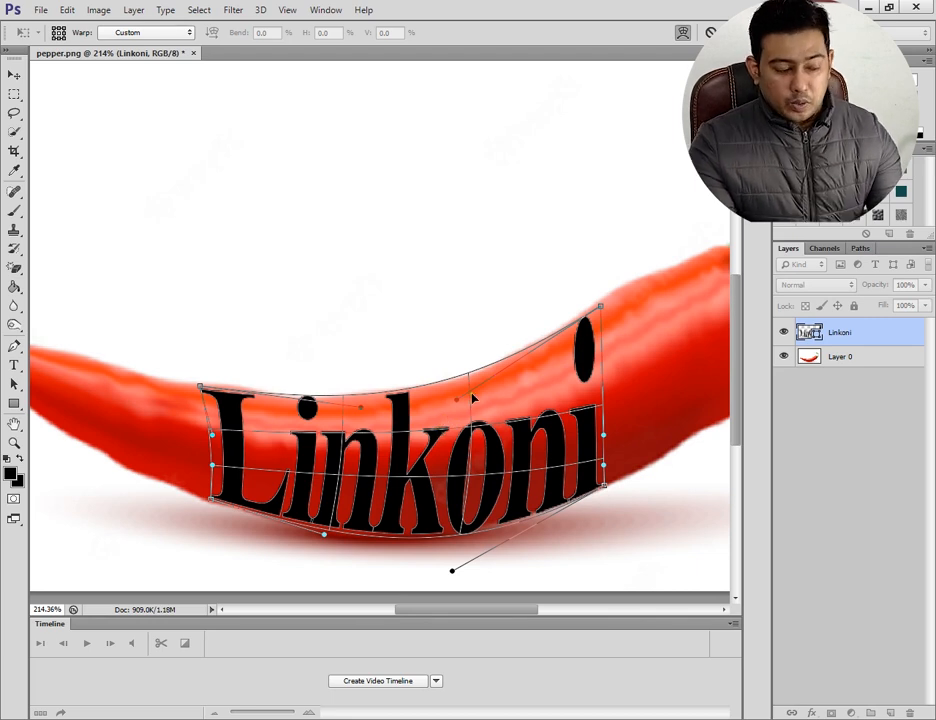
{"action": "key", "text": "Return"}
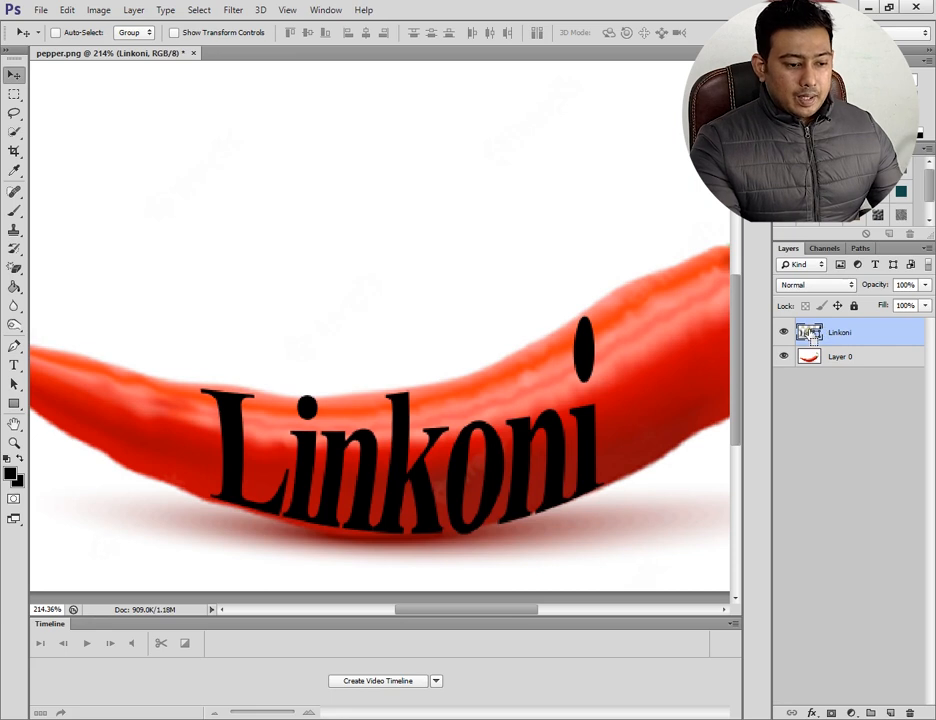
- Mask Layer 0 with a selection loaded from the Linkoni shape, and hide the Linkoni layer
{"action": "left_click", "coordinate": [810, 338], "text": "ctrl"}
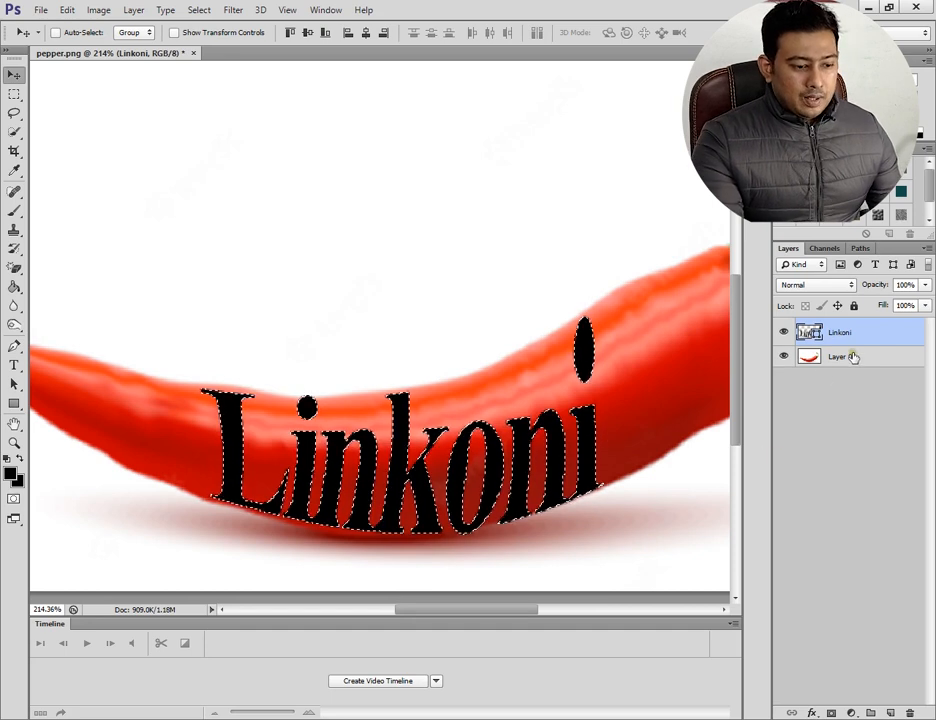
{"action": "left_click", "coordinate": [852, 360]}
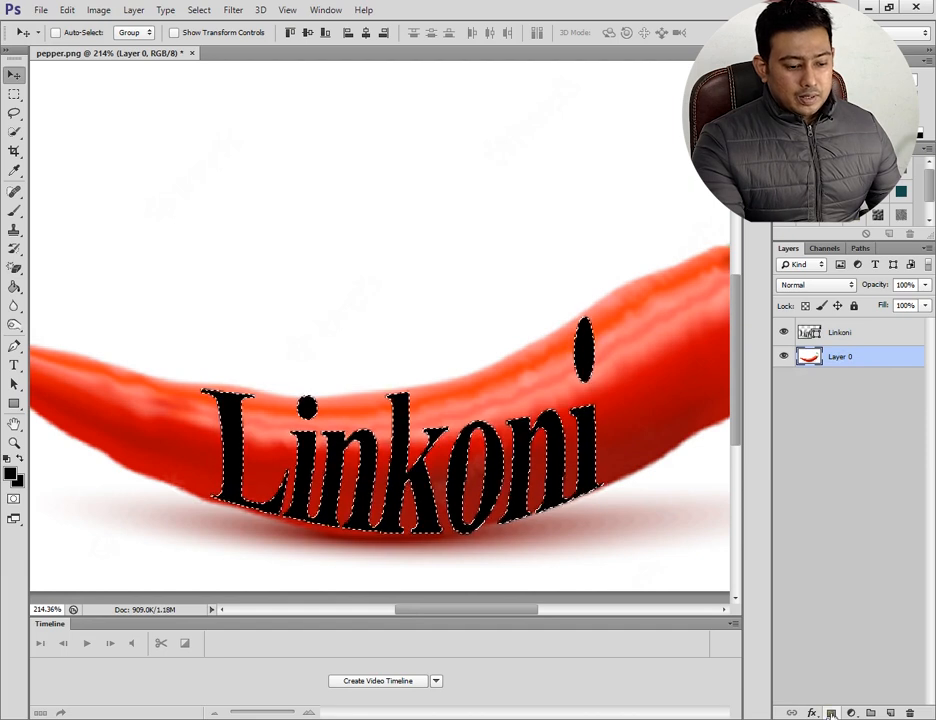
{"action": "left_click", "coordinate": [831, 713]}
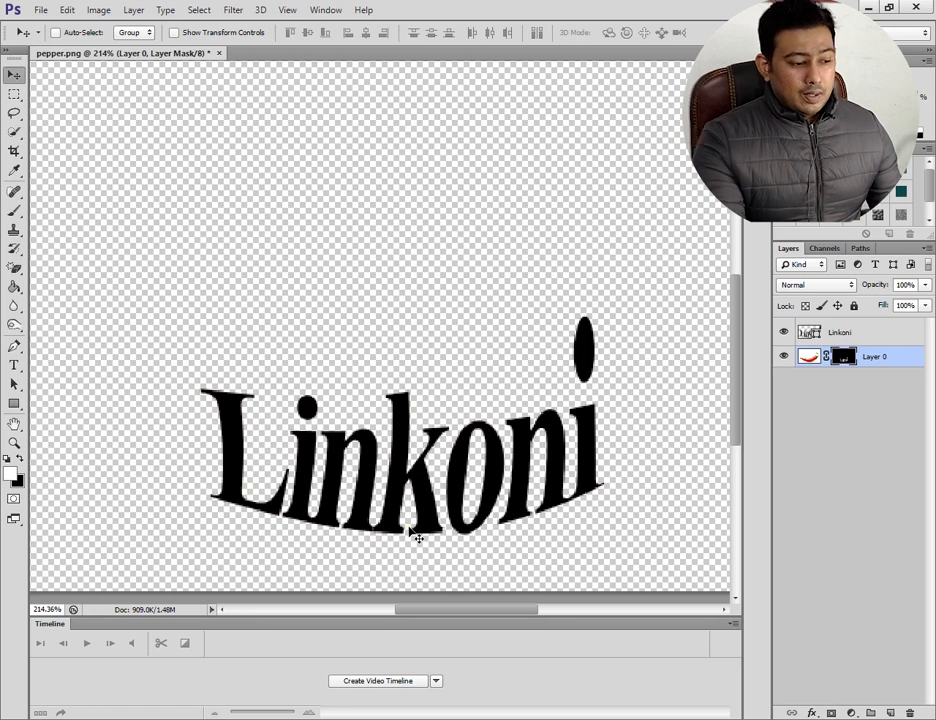
{"action": "left_click", "coordinate": [784, 333]}
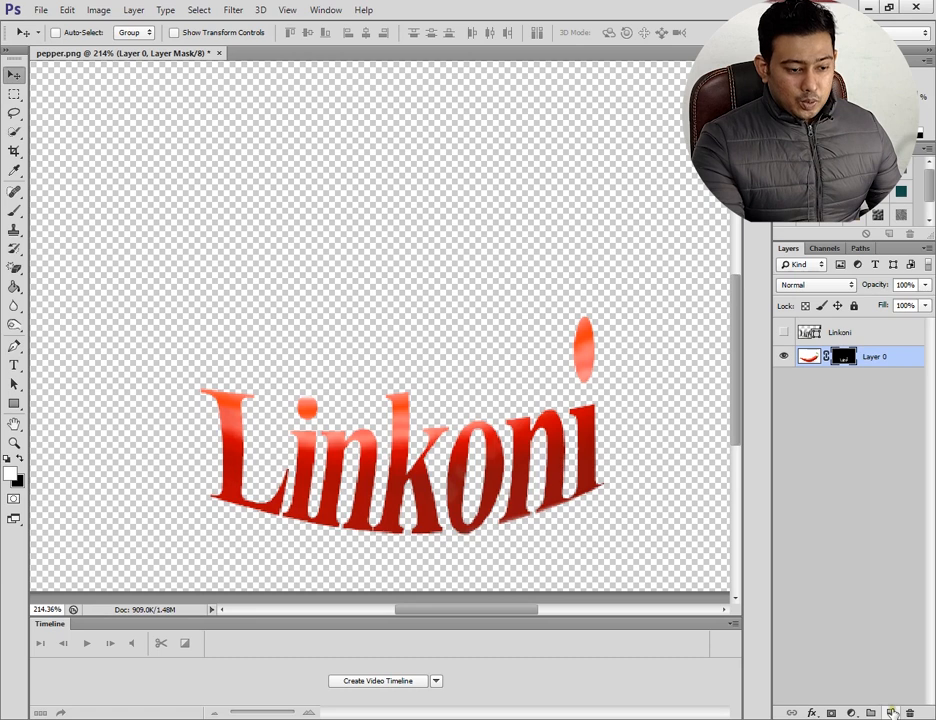
- Add a new layer beneath Layer 0 and fill it with white (ffffff)
{"action": "left_click", "coordinate": [891, 712]}
{"action": "left_click_drag", "start_coordinate": [840, 357], "coordinate": [852, 388]}
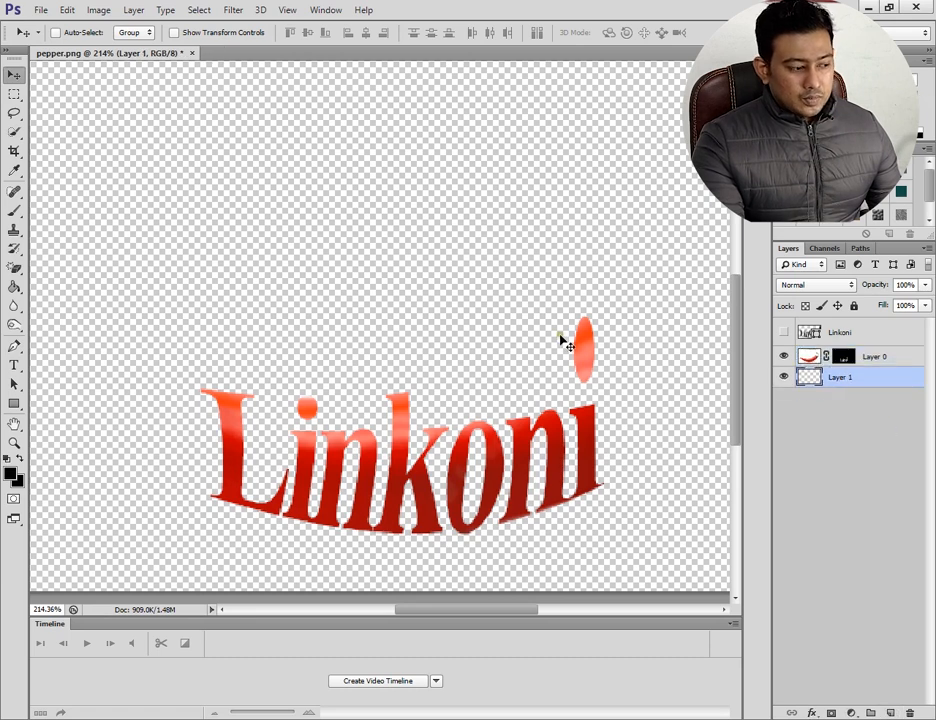
{"action": "left_click", "coordinate": [15, 288]}
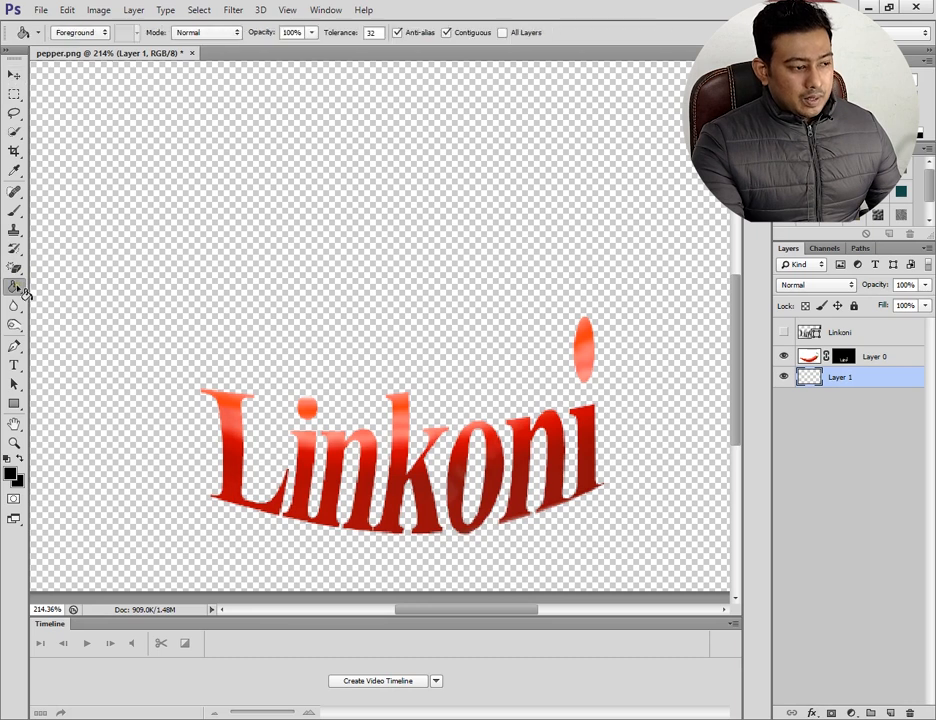
{"action": "left_click", "coordinate": [11, 474]}
{"action": "left_click", "coordinate": [377, 177]}
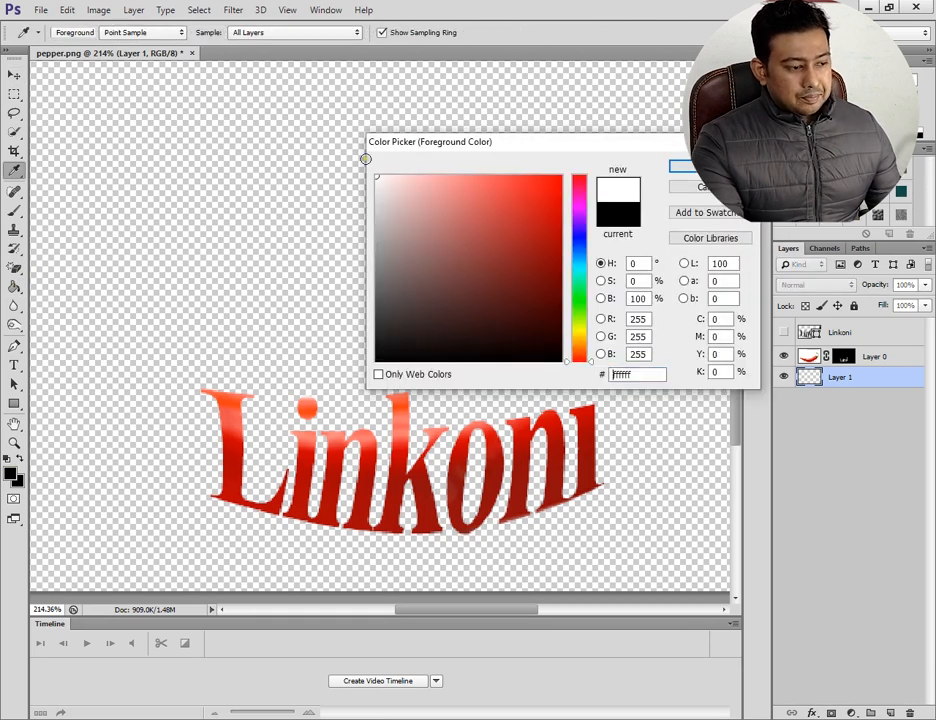
{"action": "key", "text": "Return"}
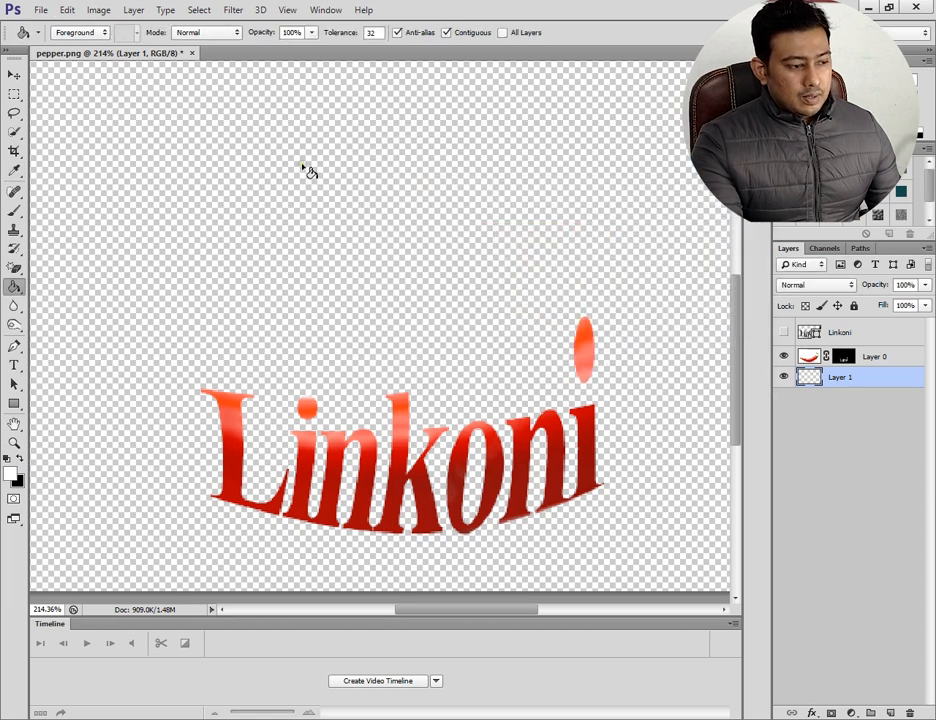
{"action": "left_click", "coordinate": [440, 305]}
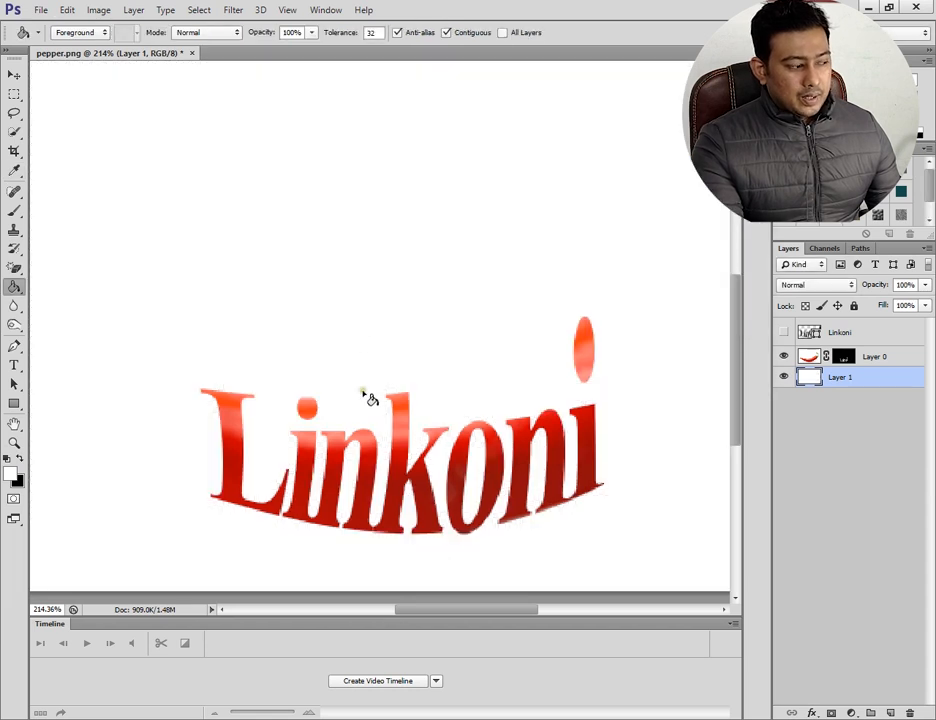
- Paint white on Layer 0's mask with a 35 px brush to reveal the pepper's tapered tip before the letter L
{"action": "scroll", "coordinate": [370, 398], "scroll_direction": "down", "scroll_amount": 2}
{"action": "scroll", "coordinate": [370, 398], "scroll_direction": "up", "scroll_amount": 1}
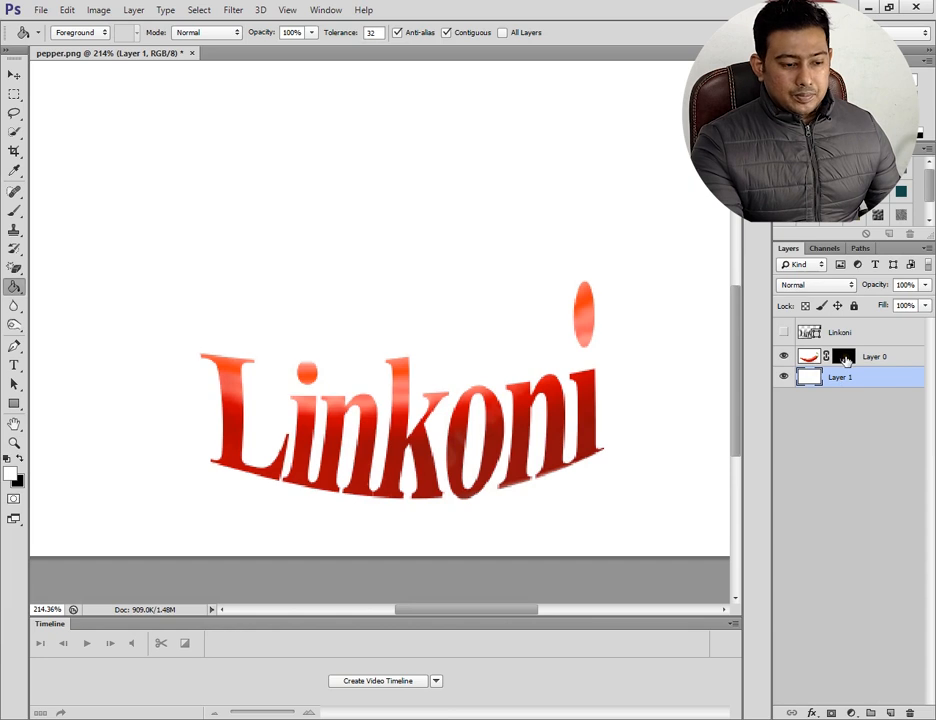
{"action": "left_click", "coordinate": [808, 357]}
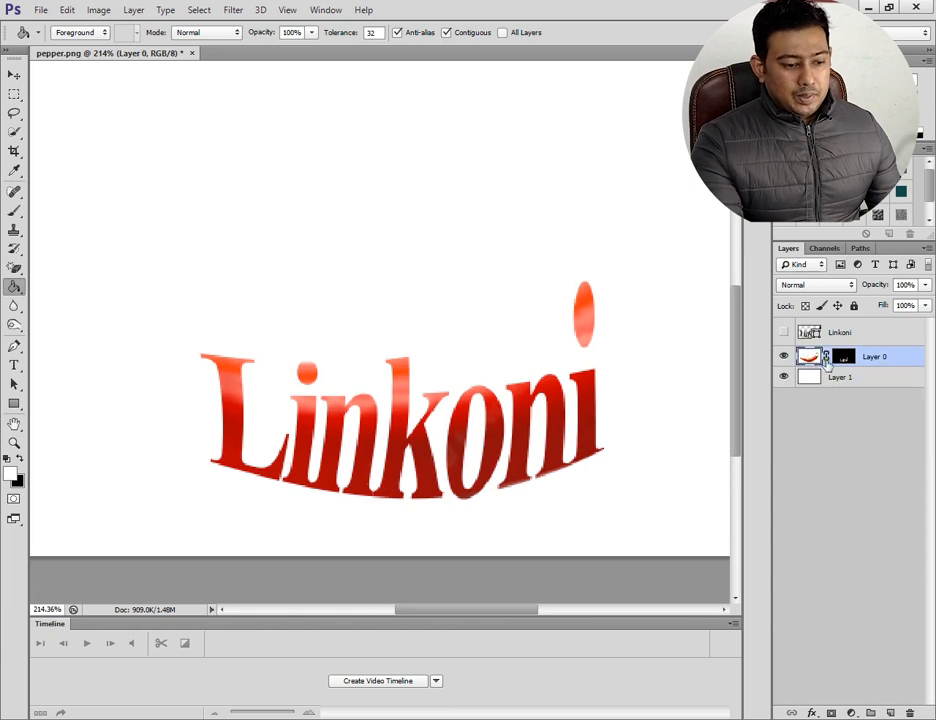
{"action": "left_click", "coordinate": [836, 358]}
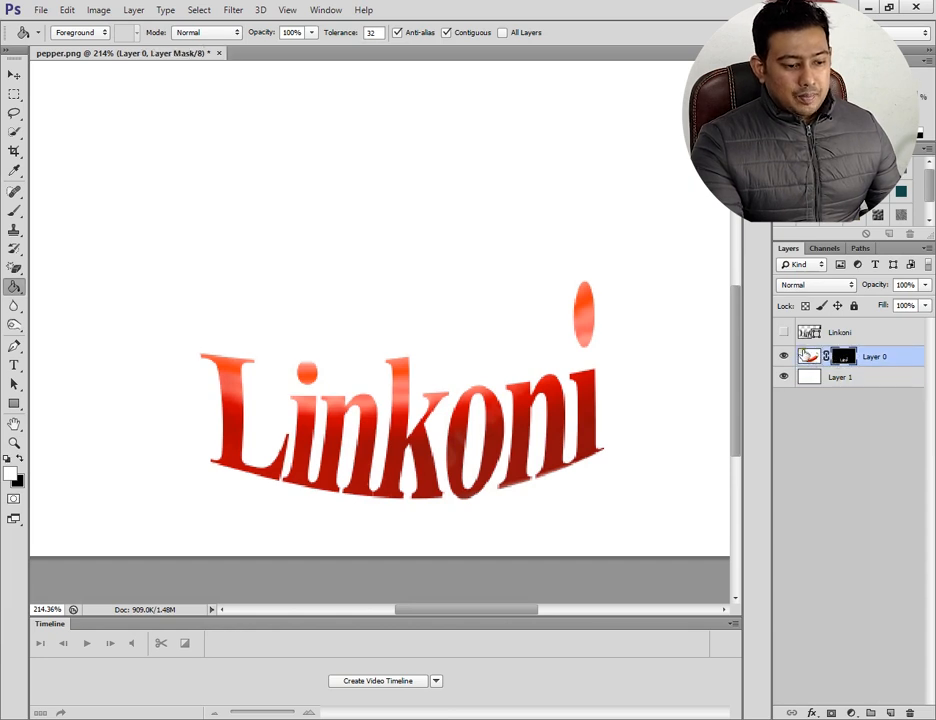
{"action": "left_click", "coordinate": [806, 356]}
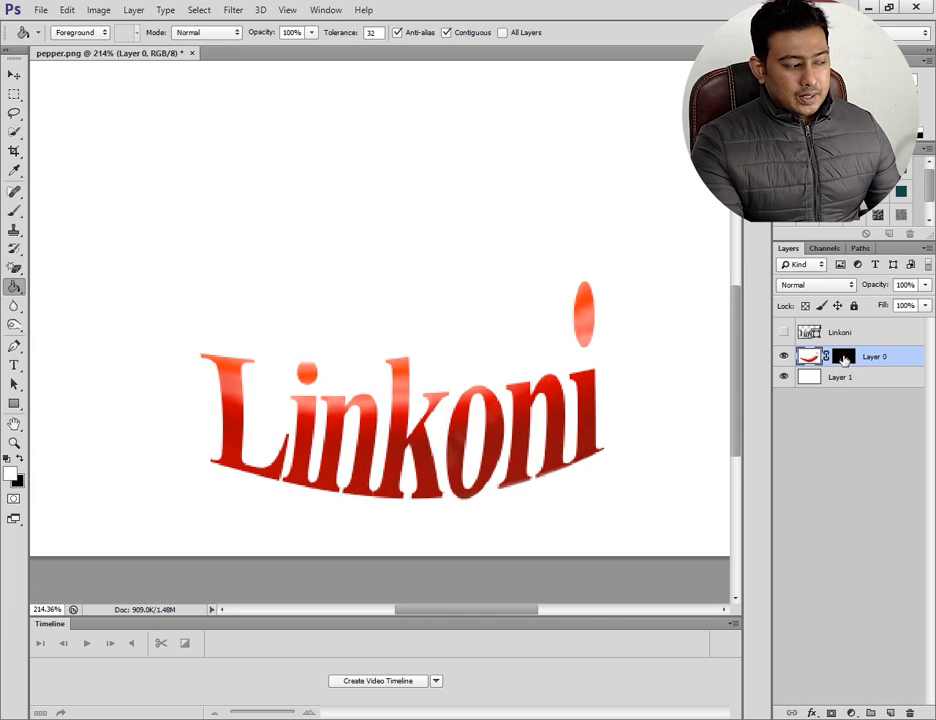
{"action": "left_click", "coordinate": [843, 358]}
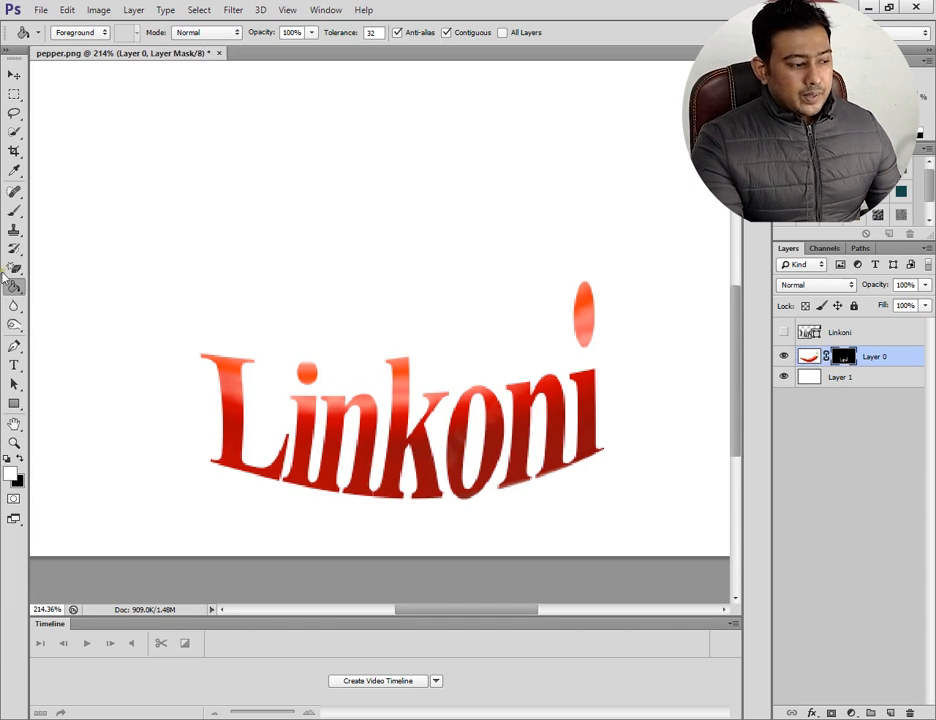
{"action": "left_click", "coordinate": [11, 212]}
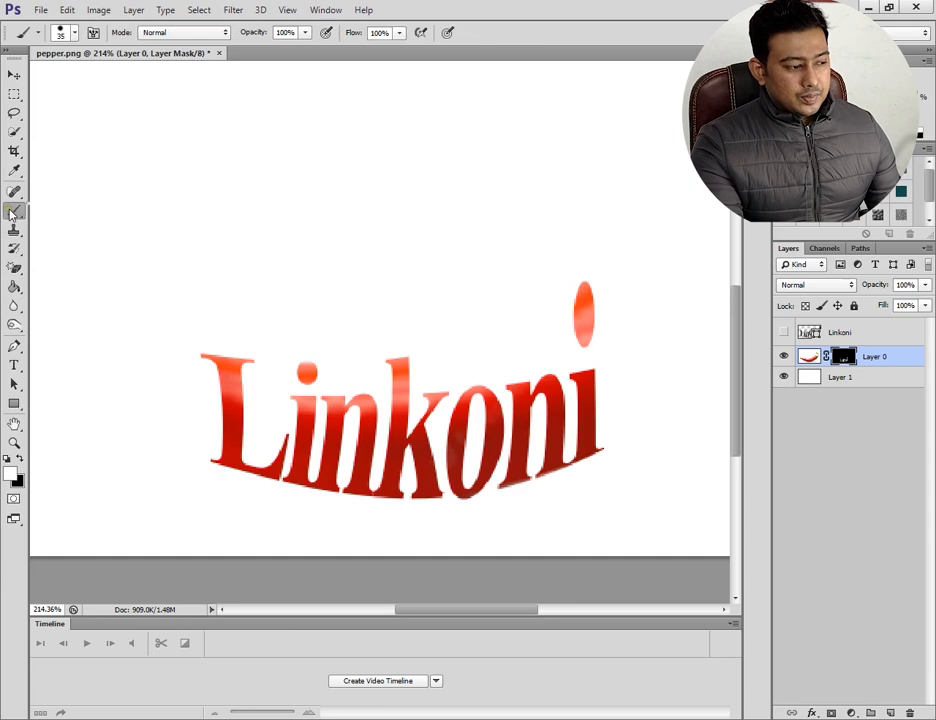
{"action": "right_click", "coordinate": [13, 213]}
{"action": "left_click", "coordinate": [51, 210]}
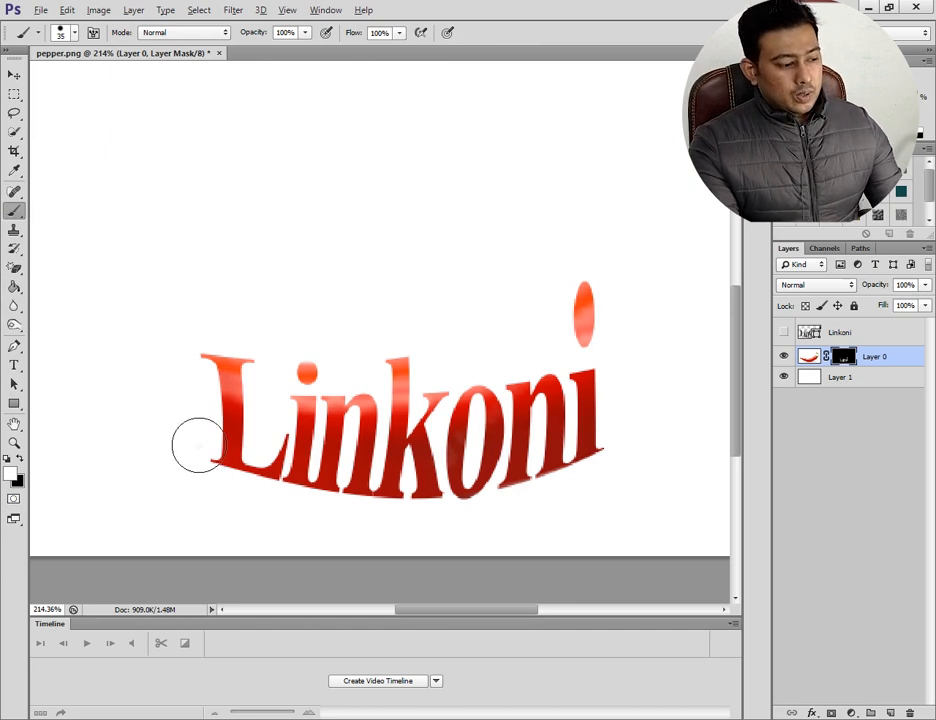
{"action": "scroll", "coordinate": [197, 444], "scroll_direction": "down", "scroll_amount": 2}
{"action": "scroll", "coordinate": [199, 445], "scroll_direction": "down", "scroll_amount": 1}
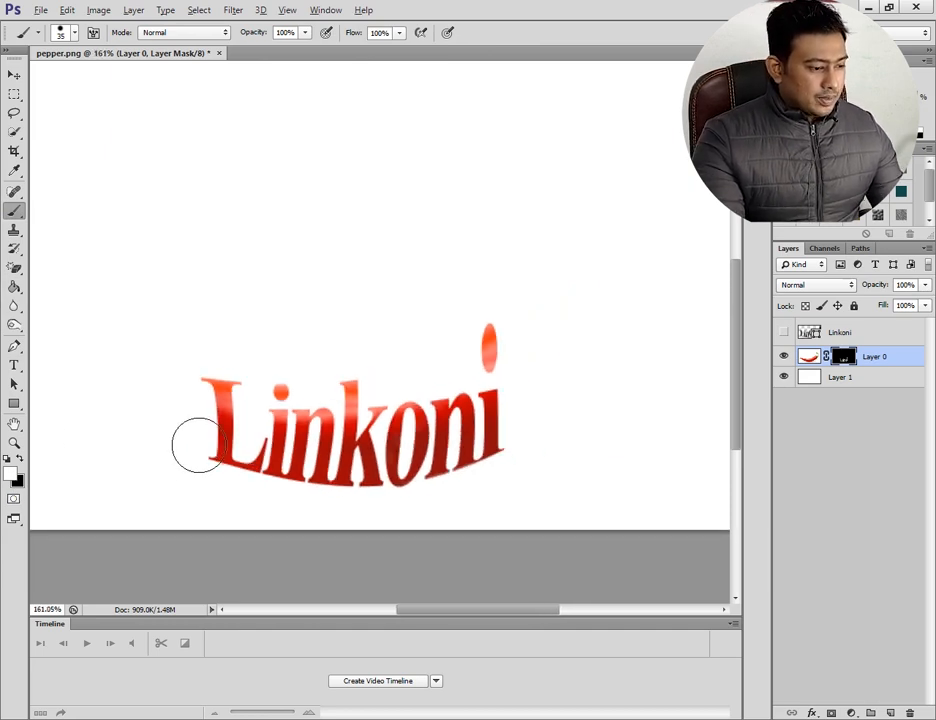
{"action": "left_click_drag", "start_coordinate": [290, 411], "coordinate": [370, 375]}
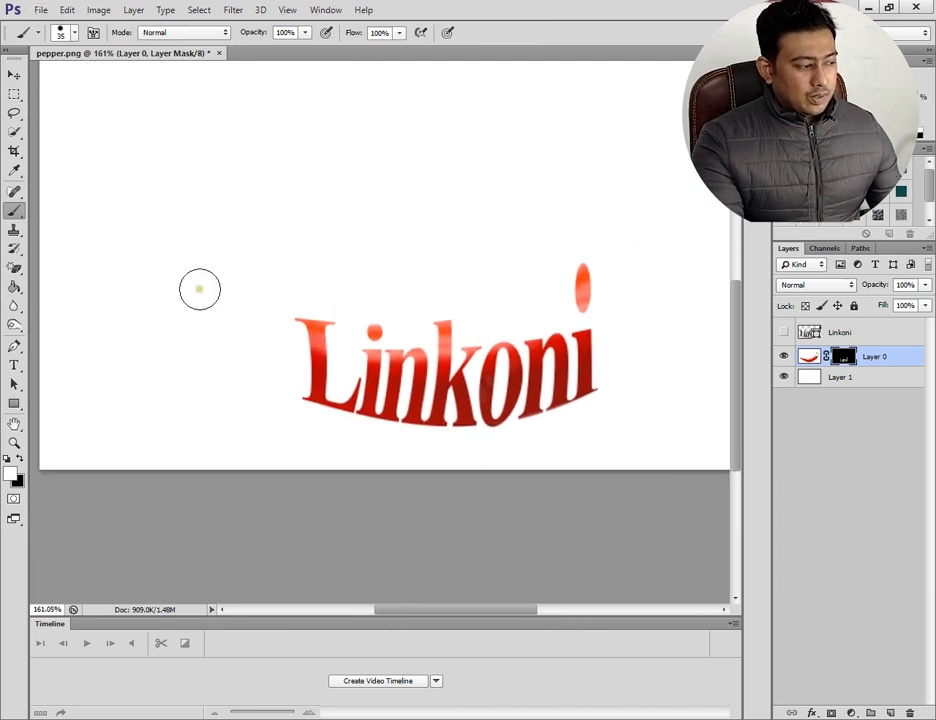
{"action": "mouse_move", "coordinate": [140, 285]}
{"action": "left_mouse_down"}
{"action": "mouse_move", "coordinate": [164, 330]}
{"action": "mouse_move", "coordinate": [88, 251]}
{"action": "mouse_move", "coordinate": [125, 355]}
{"action": "mouse_move", "coordinate": [119, 282]}
{"action": "mouse_move", "coordinate": [205, 328]}
{"action": "mouse_move", "coordinate": [217, 324]}
{"action": "mouse_move", "coordinate": [194, 306]}
{"action": "mouse_move", "coordinate": [217, 363]}
{"action": "mouse_move", "coordinate": [247, 313]}
{"action": "mouse_move", "coordinate": [273, 336]}
{"action": "left_mouse_up"}
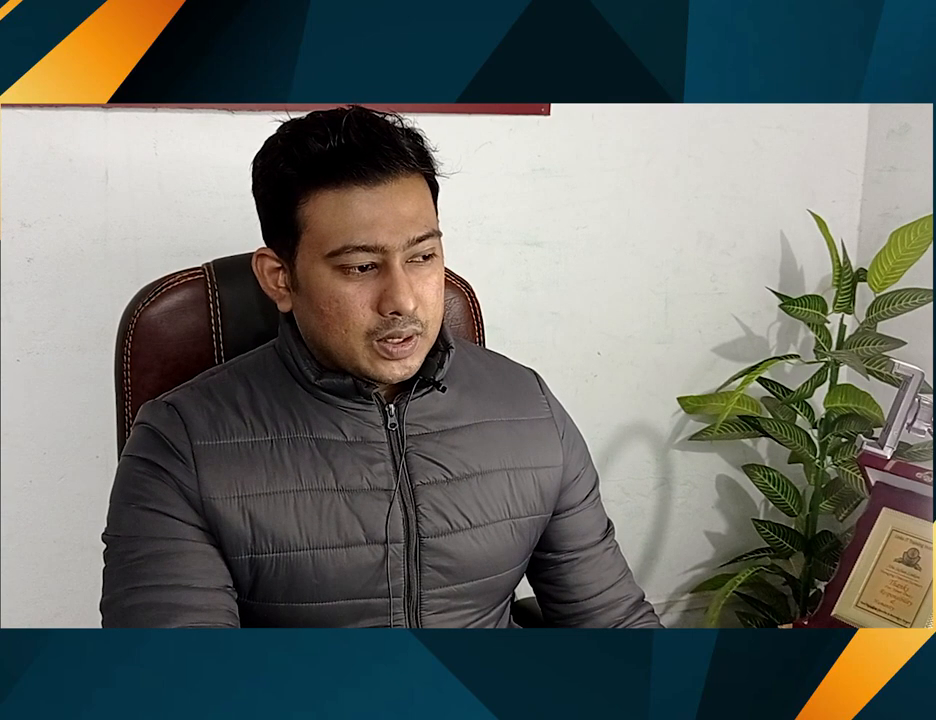
- Reveal the rest of the tapered part up to the L on the mask, using soft and then hard 35 px brushes
{"action": "left_click", "coordinate": [74, 33]}
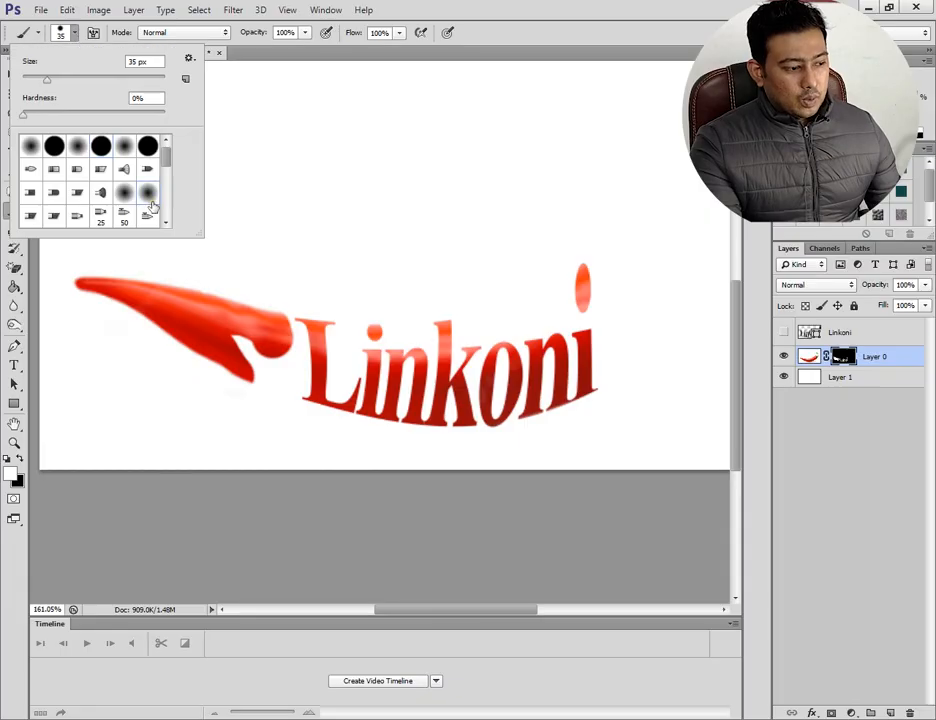
{"action": "mouse_move", "coordinate": [209, 324]}
{"action": "left_mouse_down"}
{"action": "mouse_move", "coordinate": [262, 383]}
{"action": "mouse_move", "coordinate": [238, 342]}
{"action": "left_mouse_up"}
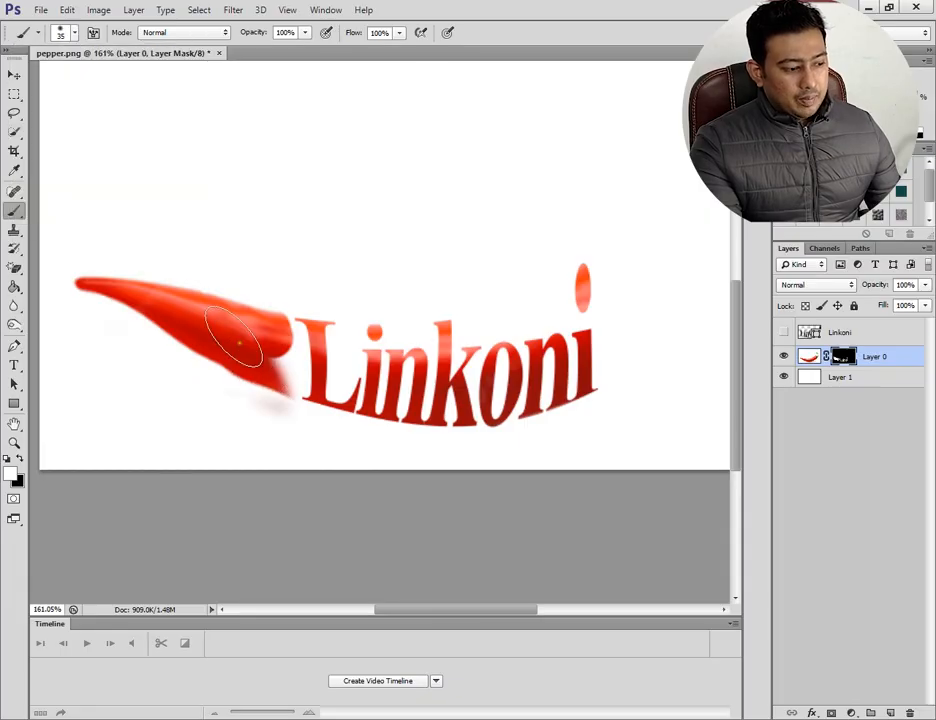
{"action": "left_click", "coordinate": [75, 33]}
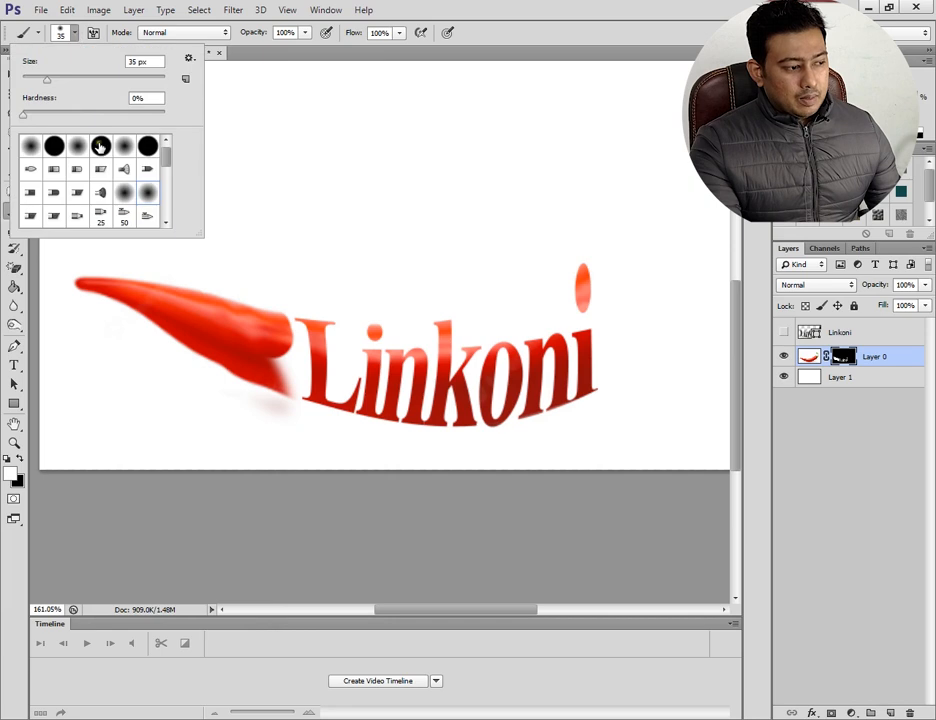
{"action": "left_click", "coordinate": [281, 7]}
{"action": "left_click", "coordinate": [457, 6]}
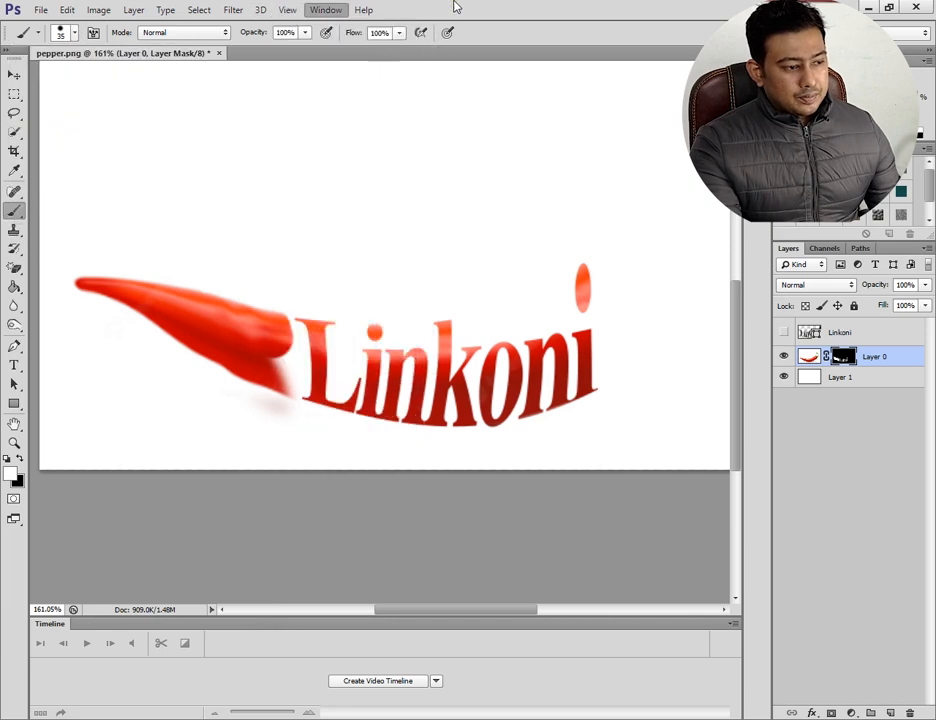
{"action": "mouse_move", "coordinate": [273, 325]}
{"action": "left_mouse_down"}
{"action": "mouse_move", "coordinate": [248, 370]}
{"action": "mouse_move", "coordinate": [228, 364]}
{"action": "mouse_move", "coordinate": [276, 387]}
{"action": "left_mouse_up"}
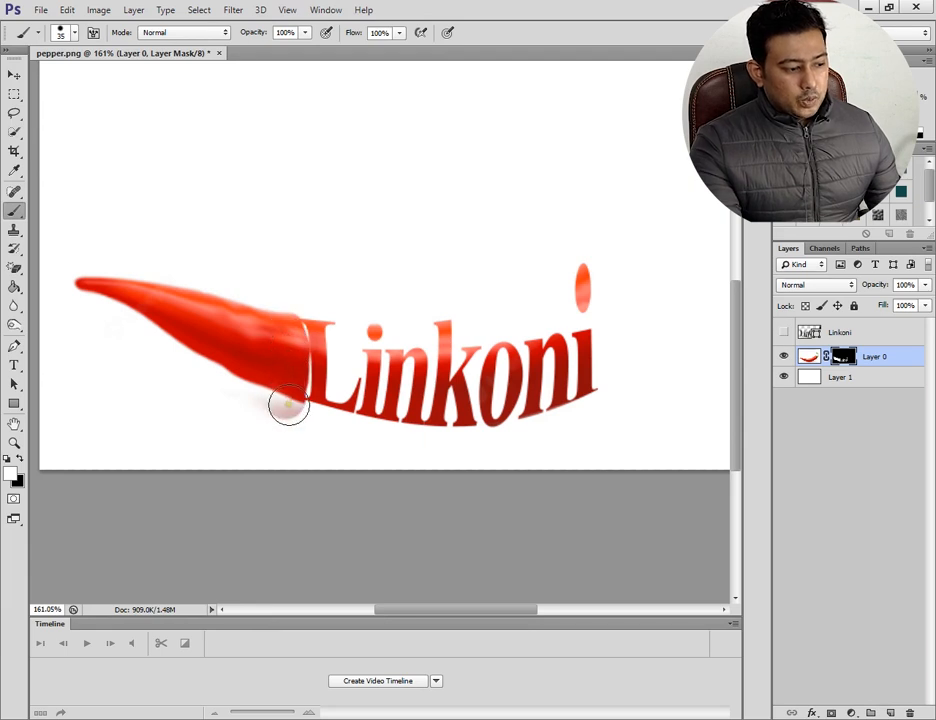
- Paint white on the mask along the pepper's underside and shadow, and over the thick body beyond the last letter
{"action": "mouse_move", "coordinate": [280, 426]}
{"action": "left_mouse_down"}
{"action": "mouse_move", "coordinate": [234, 395]}
{"action": "mouse_move", "coordinate": [353, 433]}
{"action": "mouse_move", "coordinate": [299, 424]}
{"action": "mouse_move", "coordinate": [289, 432]}
{"action": "left_mouse_up"}
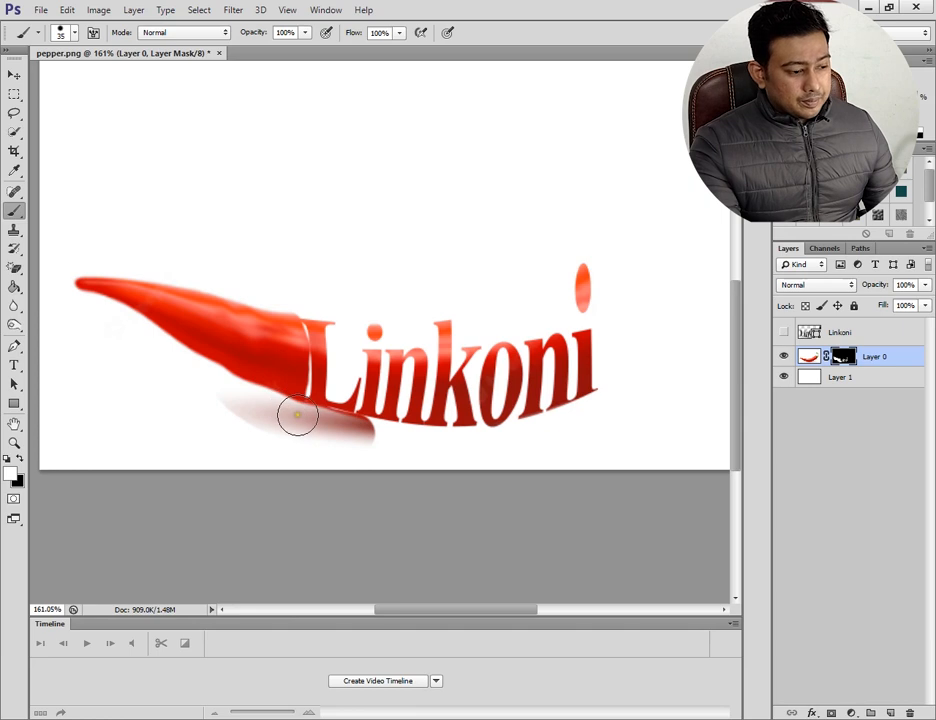
{"action": "mouse_move", "coordinate": [365, 434]}
{"action": "left_mouse_down"}
{"action": "mouse_move", "coordinate": [567, 429]}
{"action": "mouse_move", "coordinate": [652, 391]}
{"action": "mouse_move", "coordinate": [524, 427]}
{"action": "mouse_move", "coordinate": [567, 424]}
{"action": "mouse_move", "coordinate": [692, 360]}
{"action": "mouse_move", "coordinate": [669, 188]}
{"action": "mouse_move", "coordinate": [685, 190]}
{"action": "mouse_move", "coordinate": [678, 354]}
{"action": "mouse_move", "coordinate": [694, 293]}
{"action": "mouse_move", "coordinate": [620, 378]}
{"action": "mouse_move", "coordinate": [656, 219]}
{"action": "mouse_move", "coordinate": [625, 296]}
{"action": "left_mouse_up"}
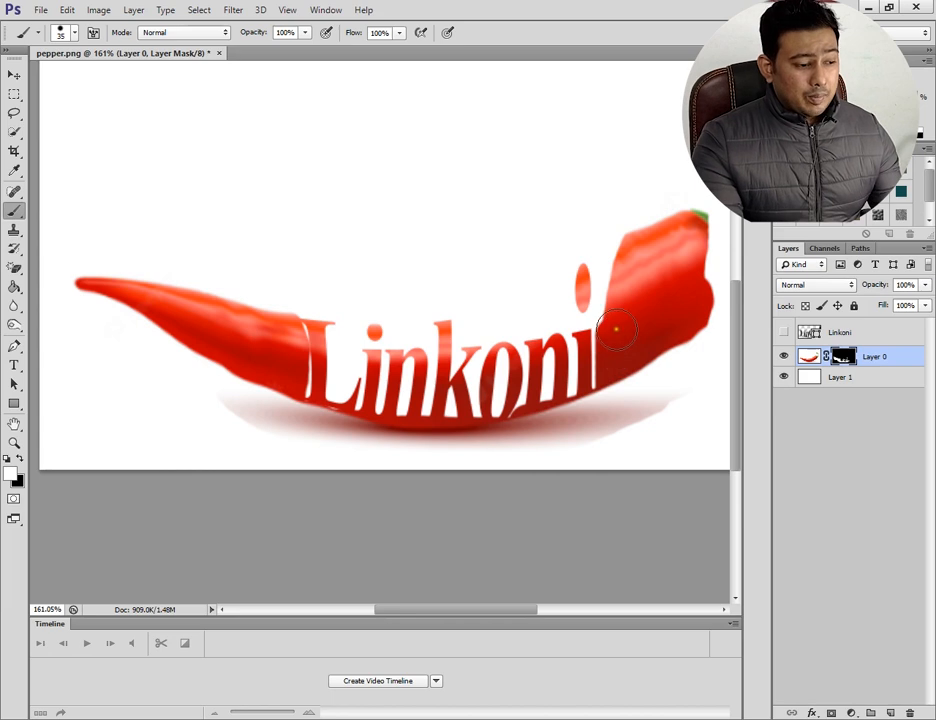
{"action": "mouse_move", "coordinate": [616, 330]}
{"action": "left_mouse_down"}
{"action": "mouse_move", "coordinate": [625, 244]}
{"action": "mouse_move", "coordinate": [647, 219]}
{"action": "mouse_move", "coordinate": [710, 270]}
{"action": "left_mouse_up"}
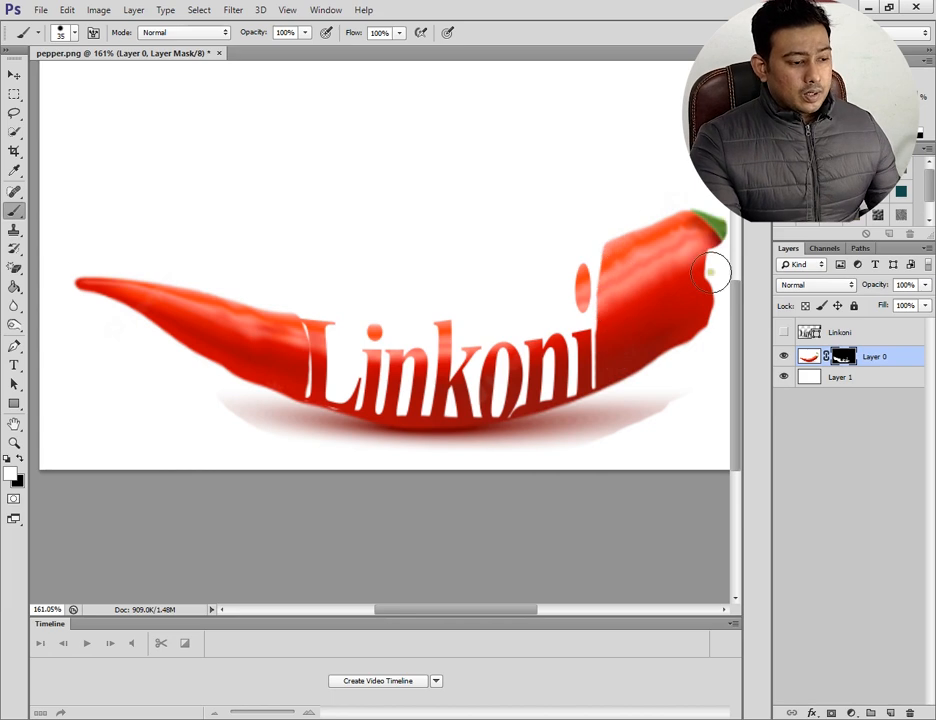
- Reveal the green stem and the remaining edge of the pepper's thick end by painting white on the mask
{"action": "left_click_drag", "start_coordinate": [681, 313], "coordinate": [518, 317]}
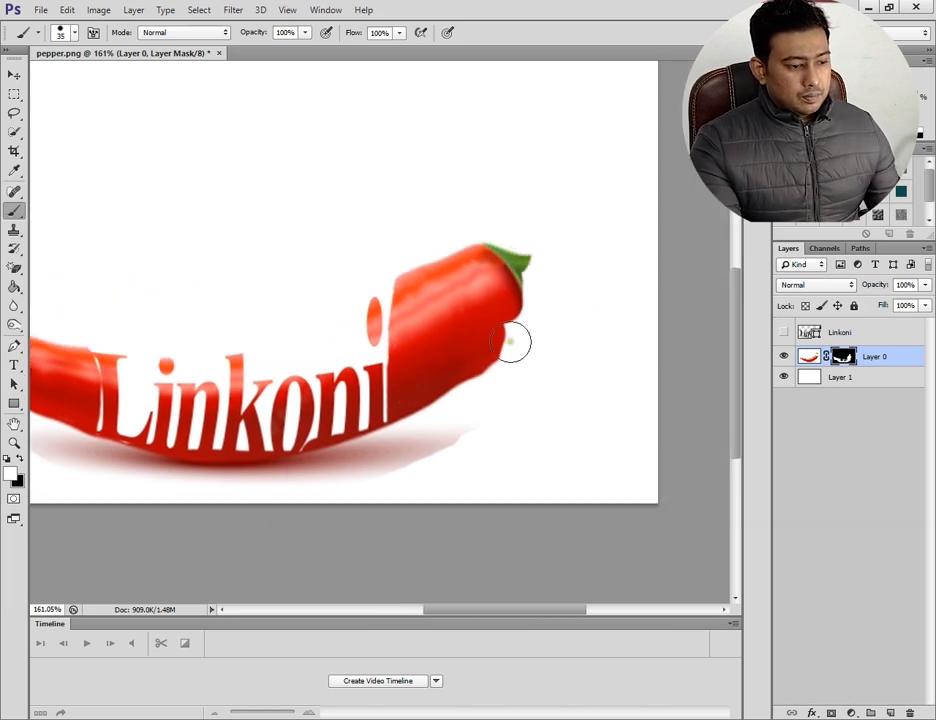
{"action": "mouse_move", "coordinate": [539, 190]}
{"action": "left_mouse_down"}
{"action": "mouse_move", "coordinate": [529, 196]}
{"action": "mouse_move", "coordinate": [581, 209]}
{"action": "mouse_move", "coordinate": [527, 287]}
{"action": "left_mouse_up"}
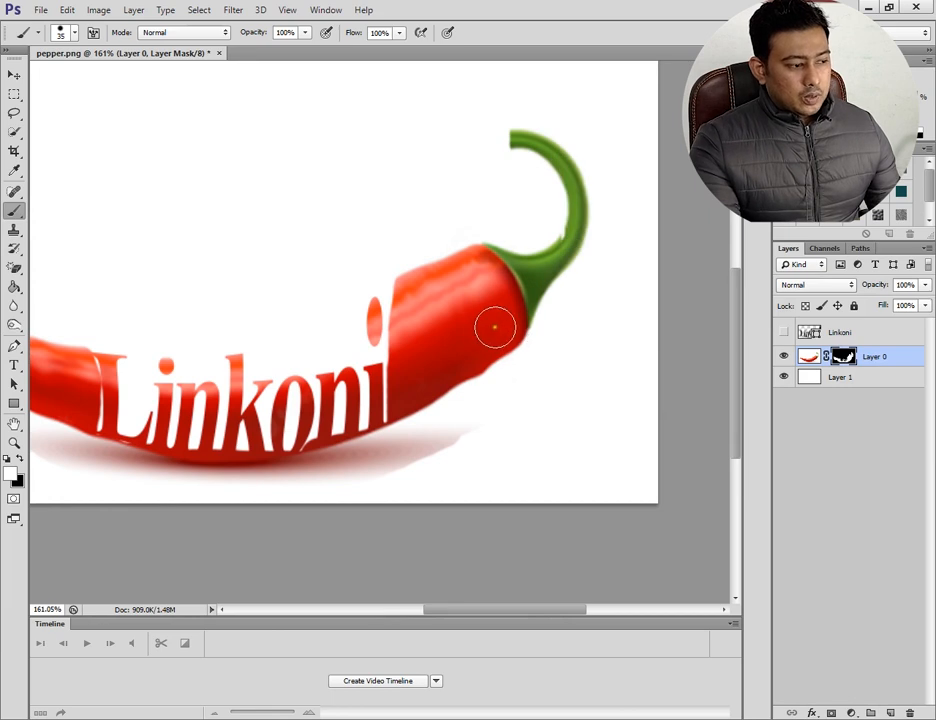
{"action": "left_click_drag", "start_coordinate": [440, 298], "coordinate": [522, 268]}
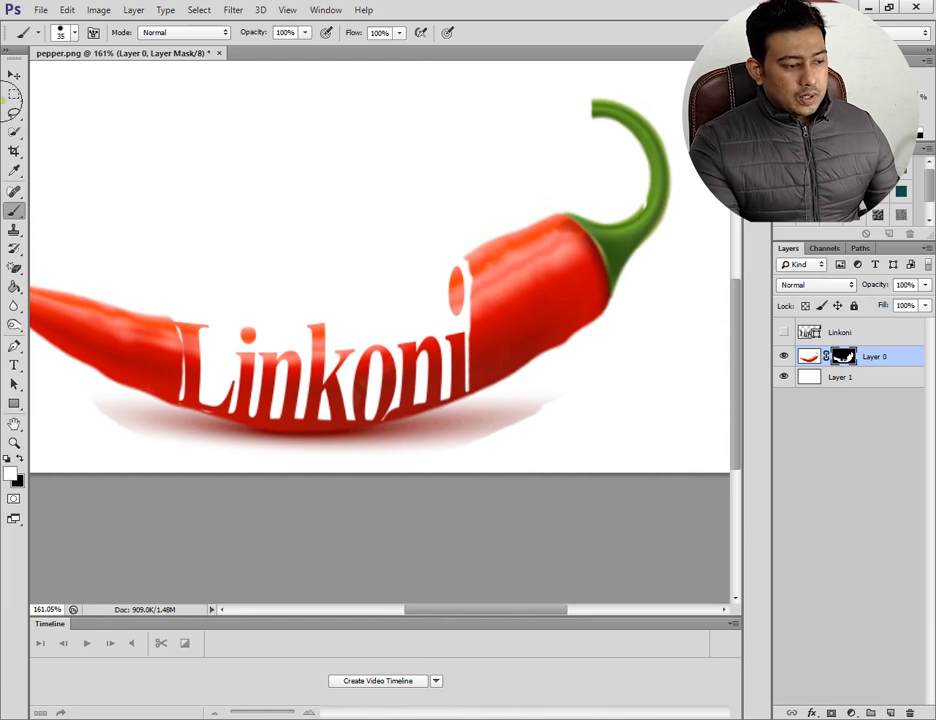
- Brush the mask with a 36 px textured brush along the pepper's upper edge above the letters for a rough, grainy transition
{"action": "left_click", "coordinate": [74, 33]}
{"action": "mouse_move", "coordinate": [166, 145]}
{"action": "left_mouse_down"}
{"action": "mouse_move", "coordinate": [175, 211]}
{"action": "mouse_move", "coordinate": [180, 205]}
{"action": "left_mouse_up"}
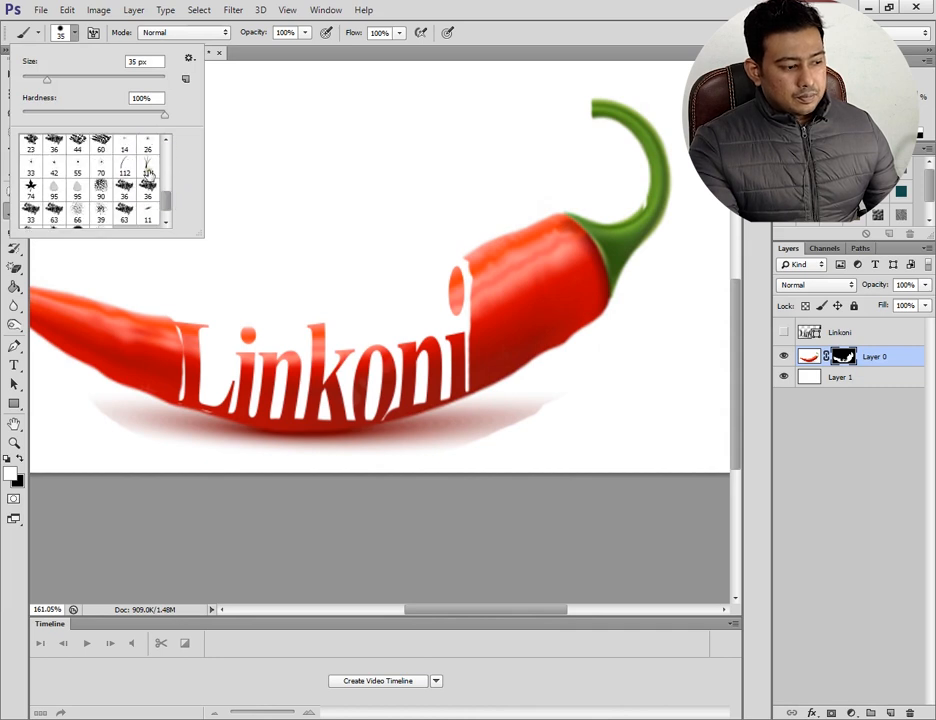
{"action": "left_click", "coordinate": [143, 183]}
{"action": "left_click", "coordinate": [430, 253]}
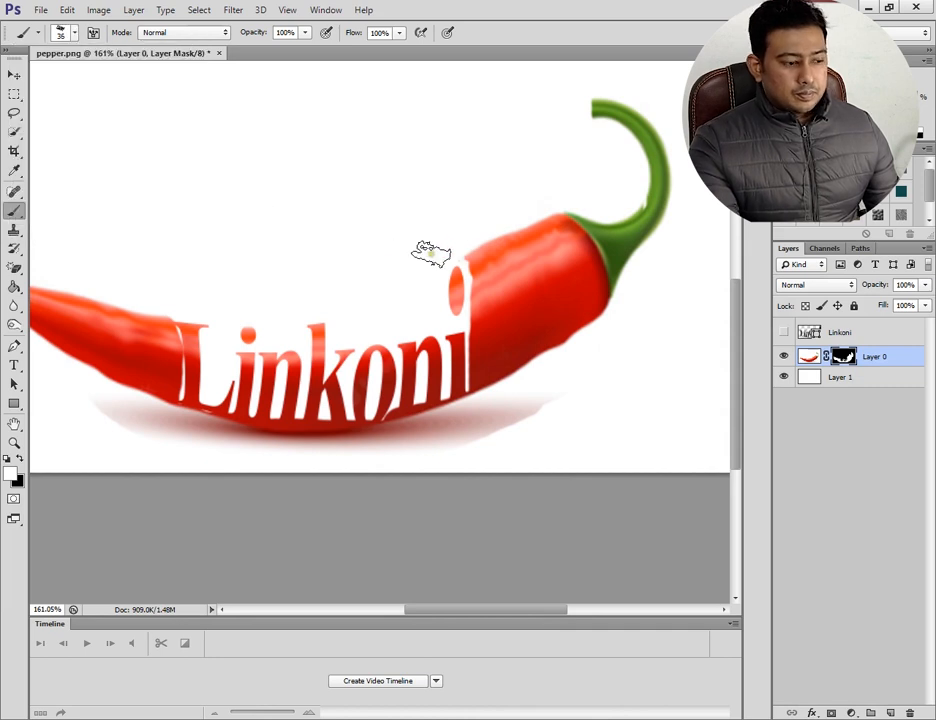
{"action": "mouse_move", "coordinate": [380, 303]}
{"action": "left_mouse_down"}
{"action": "mouse_move", "coordinate": [384, 286]}
{"action": "mouse_move", "coordinate": [395, 287]}
{"action": "mouse_move", "coordinate": [366, 307]}
{"action": "mouse_move", "coordinate": [366, 292]}
{"action": "left_mouse_up"}
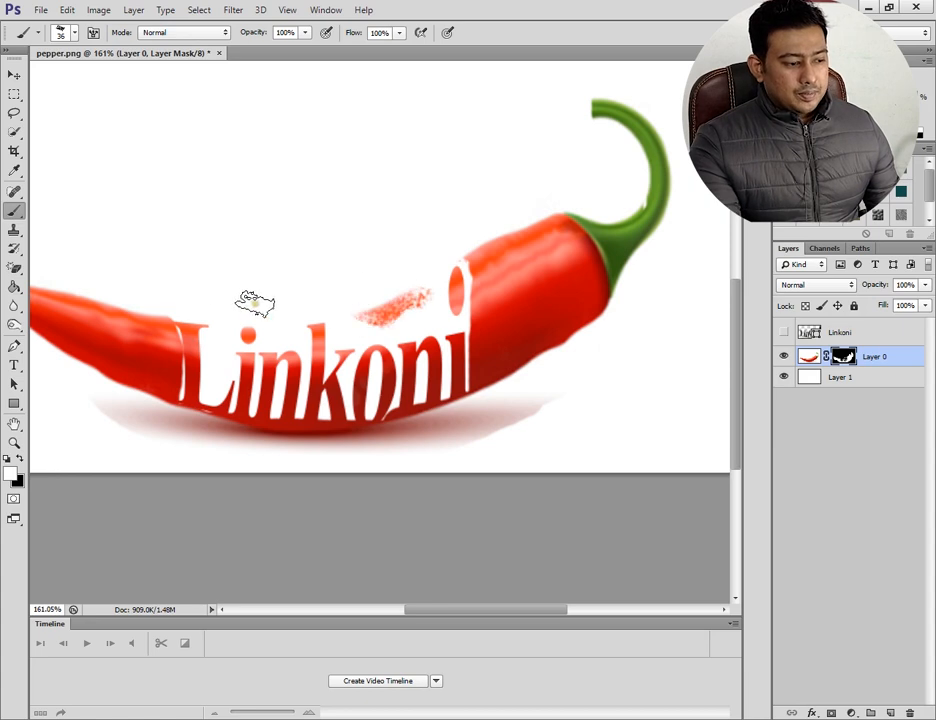
{"action": "mouse_move", "coordinate": [183, 317]}
{"action": "left_mouse_down"}
{"action": "mouse_move", "coordinate": [318, 298]}
{"action": "mouse_move", "coordinate": [428, 311]}
{"action": "mouse_move", "coordinate": [350, 307]}
{"action": "mouse_move", "coordinate": [378, 304]}
{"action": "left_mouse_up"}
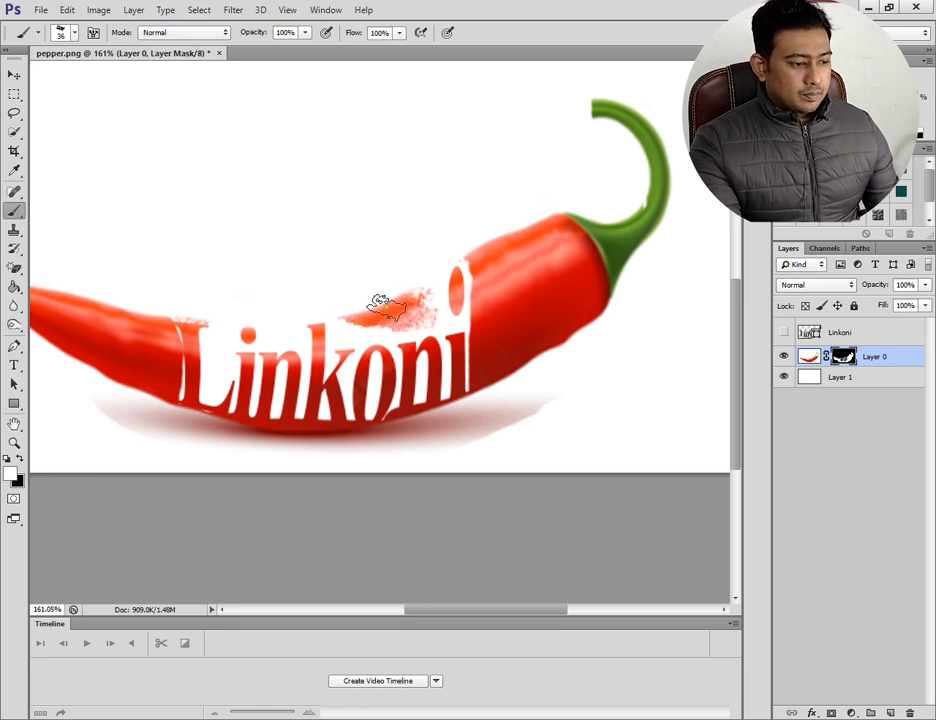
{"action": "mouse_move", "coordinate": [240, 307]}
{"action": "left_mouse_down"}
{"action": "mouse_move", "coordinate": [215, 328]}
{"action": "mouse_move", "coordinate": [366, 318]}
{"action": "mouse_move", "coordinate": [395, 306]}
{"action": "left_mouse_up"}
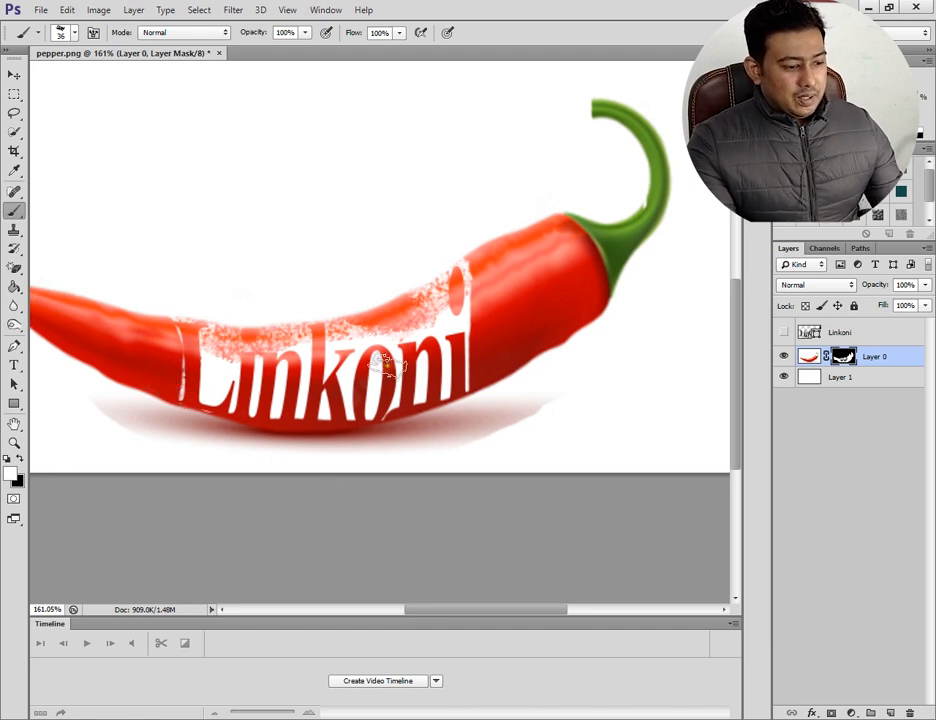
{"action": "left_click_drag", "start_coordinate": [314, 308], "coordinate": [412, 328]}
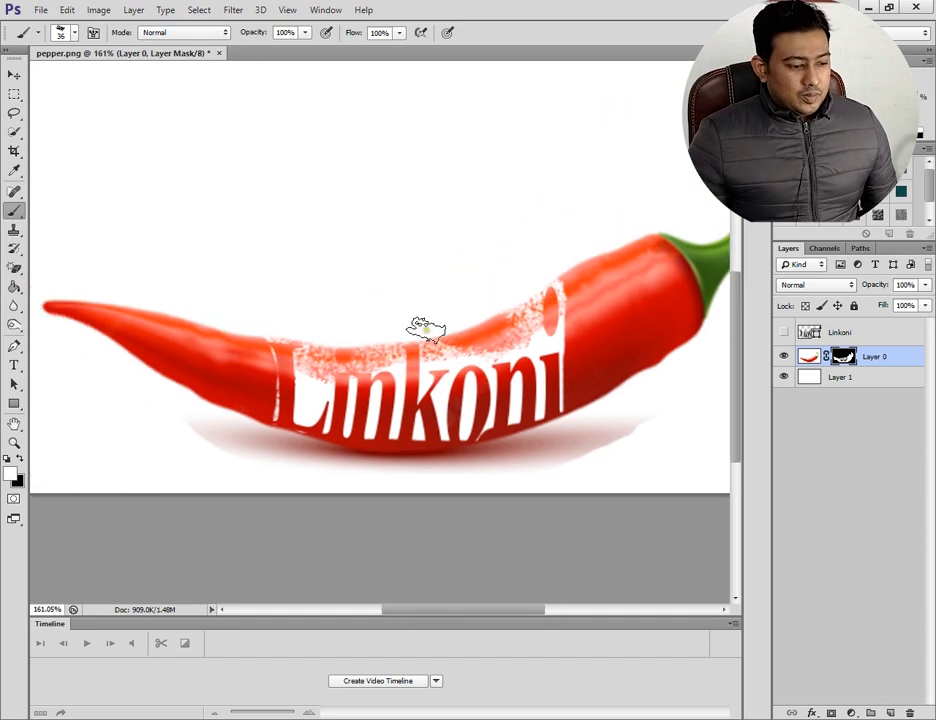
{"action": "scroll", "coordinate": [478, 325], "scroll_direction": "down", "scroll_amount": 2}
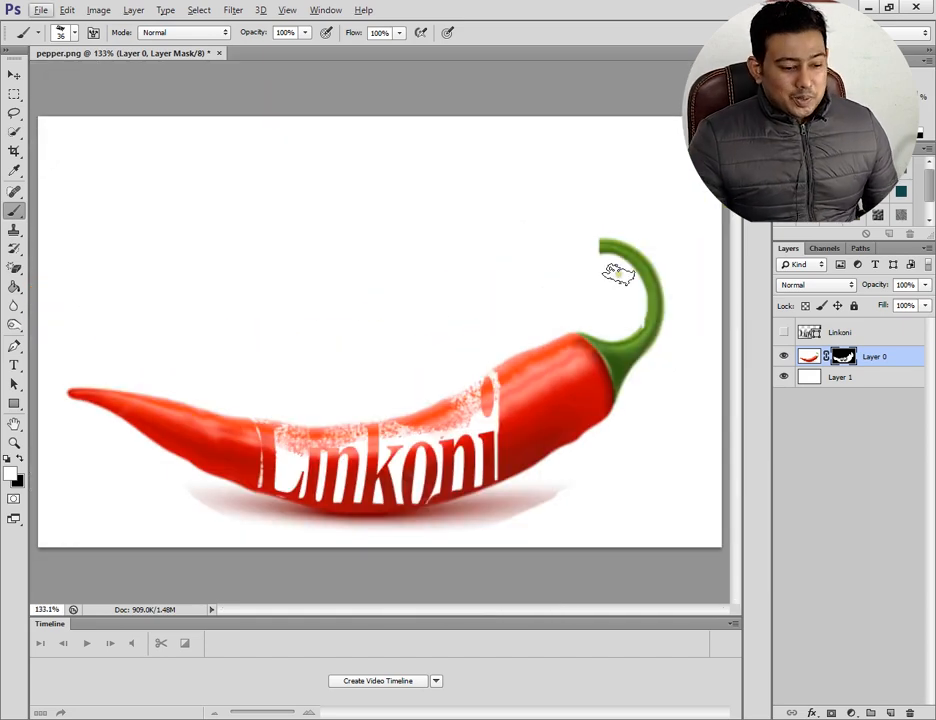